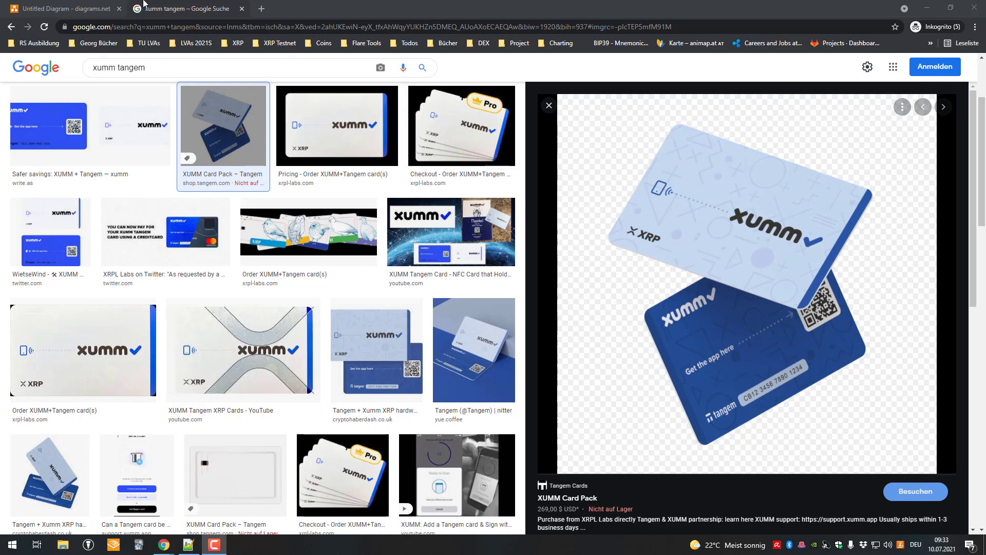
# Add a rectangle to the diagram and move it left on the page
pyautogui.hotkey('ctrl', 'Tab')
pyautogui.click(21, 216)
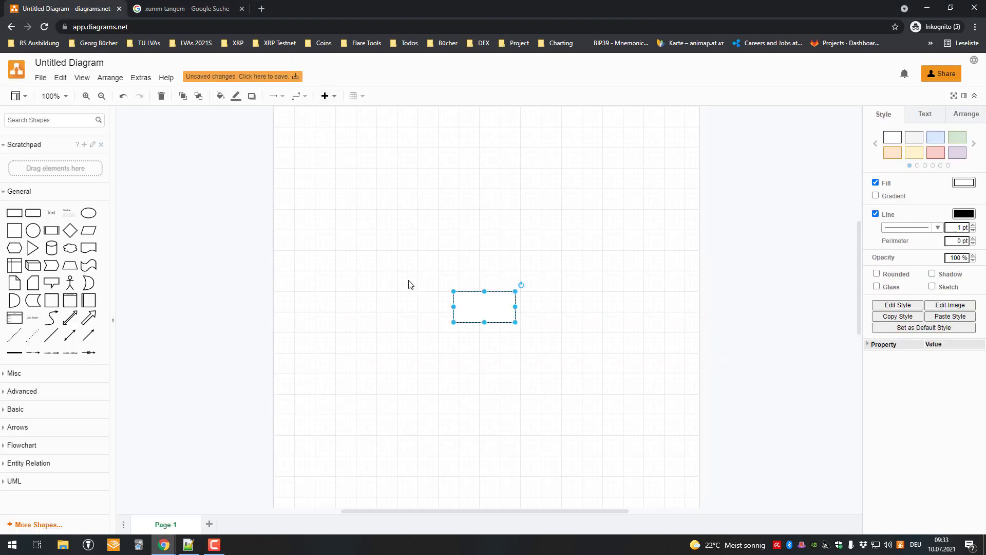
pyautogui.moveTo(493, 309); pyautogui.dragTo(374, 315)
# Label the rectangle 'XUMM Tangem Card', a placeholder account address and 'XRP: 1000' on three lines
pyautogui.doubleClick(374, 315)
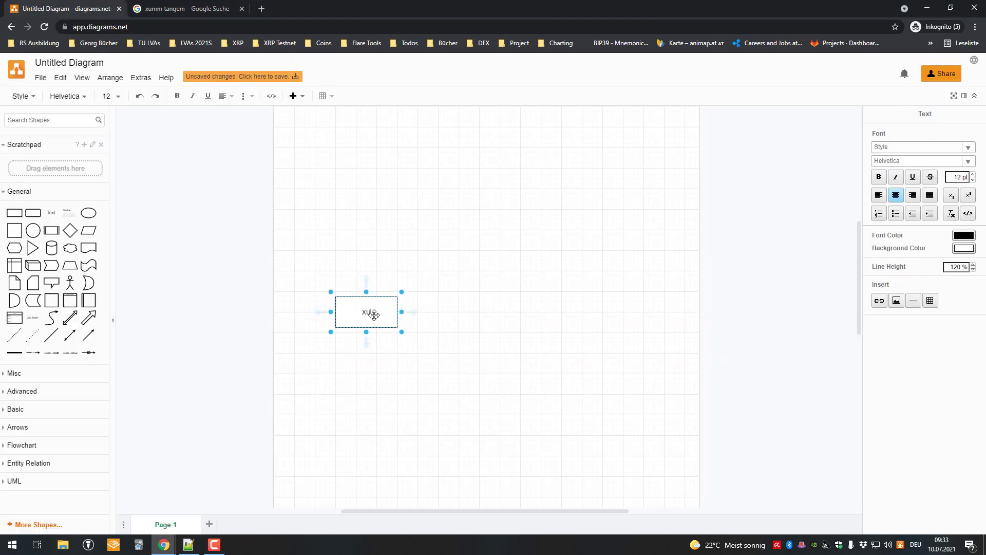
pyautogui.write('XUMM Tangem Card')
pyautogui.press('Return')
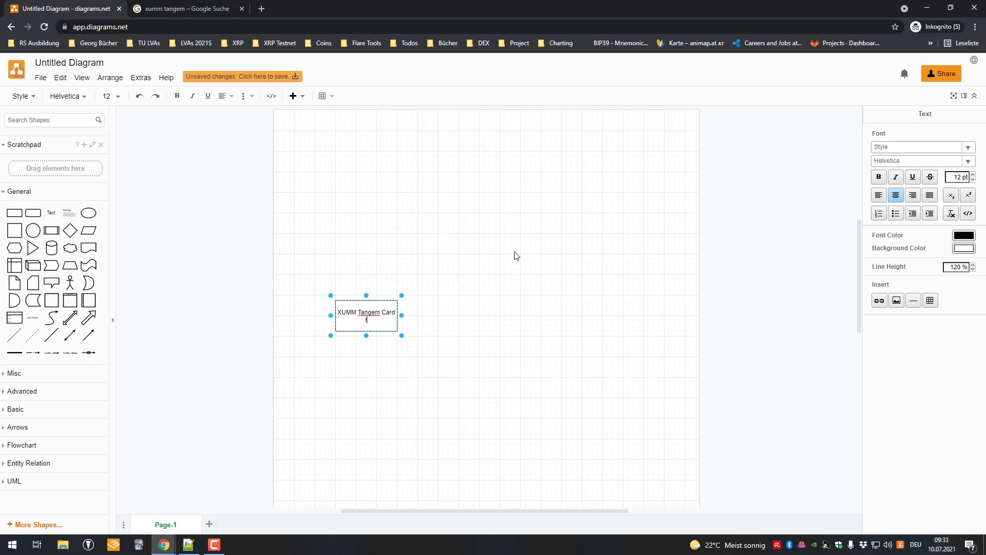
pyautogui.write('rXUMM')
pyautogui.press('BackSpace')
pyautogui.write('sdff1234')
pyautogui.press('Return')
pyautogui.write('XRP: 100')
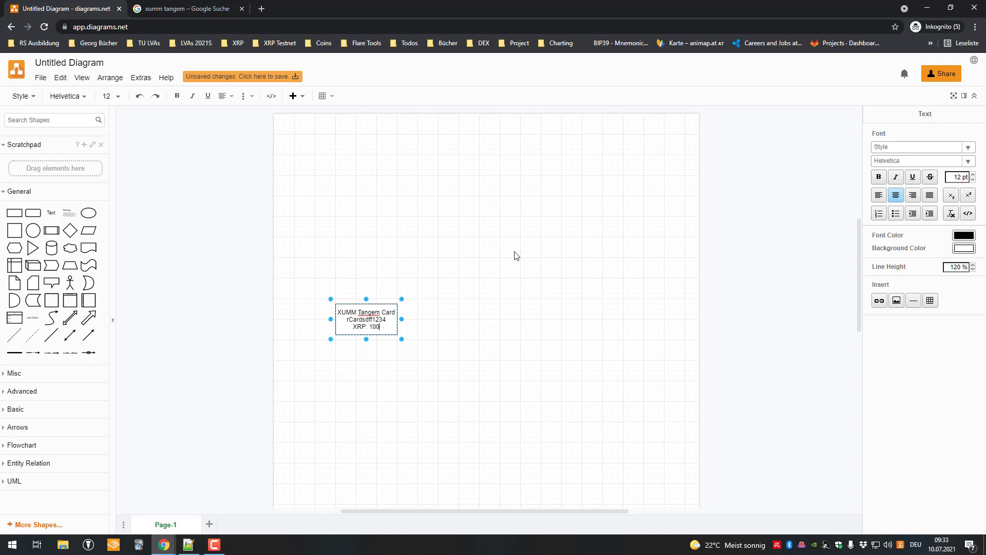
pyautogui.write('0')
pyautogui.click(462, 280)
# Enlarge the XUMM Tangem Card box so its label fits
pyautogui.click(359, 326)
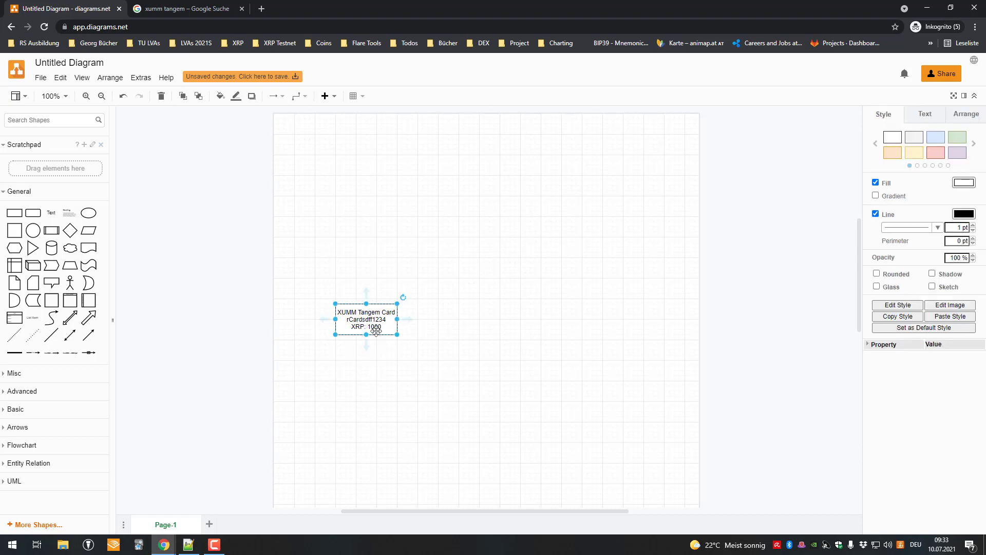
pyautogui.moveTo(397, 334); pyautogui.dragTo(412, 350)
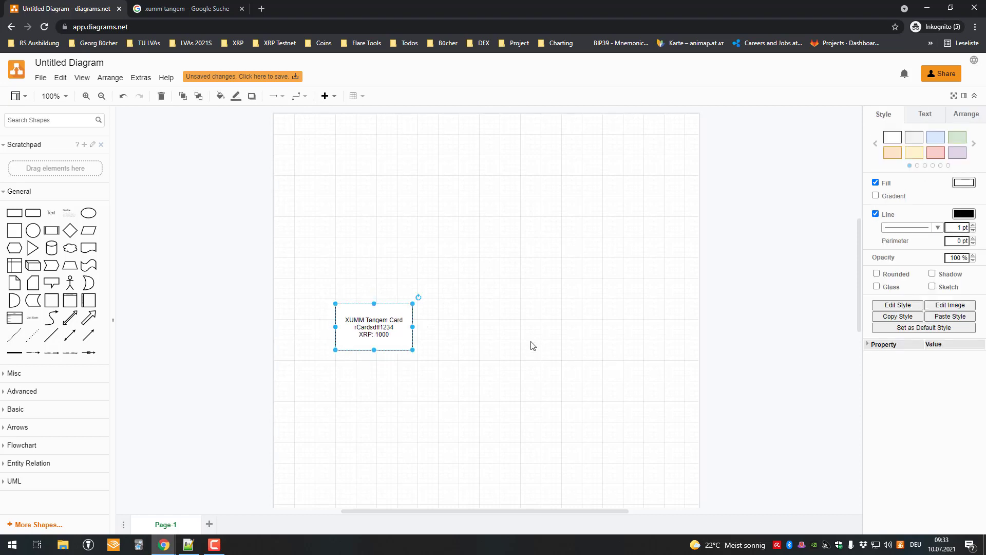
pyautogui.moveTo(327, 275); pyautogui.dragTo(452, 369)
pyautogui.click(132, 210)
# Add a rectangle labelled 'Ledger Nano S' above the card box
pyautogui.click(13, 209)
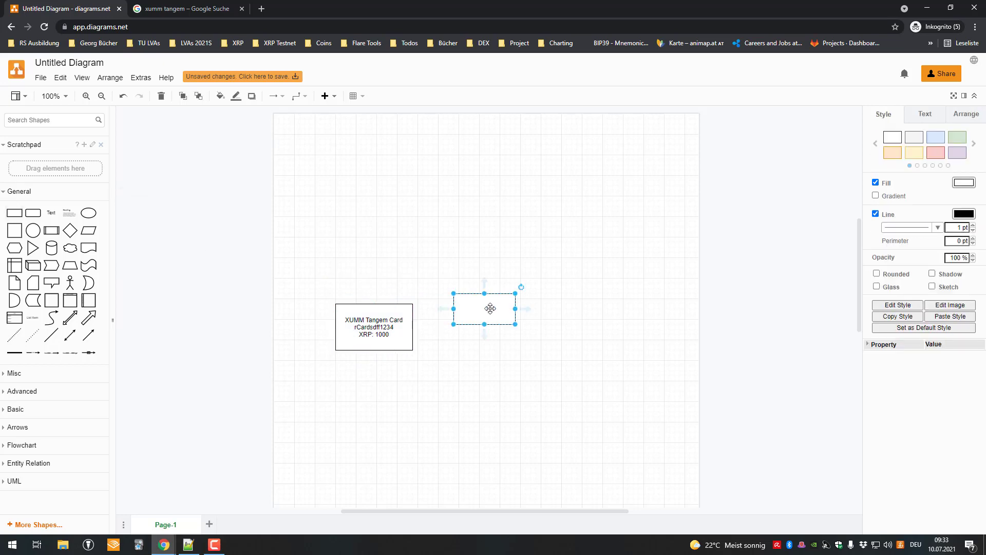
pyautogui.moveTo(489, 309); pyautogui.dragTo(469, 185)
pyautogui.doubleClick(469, 185)
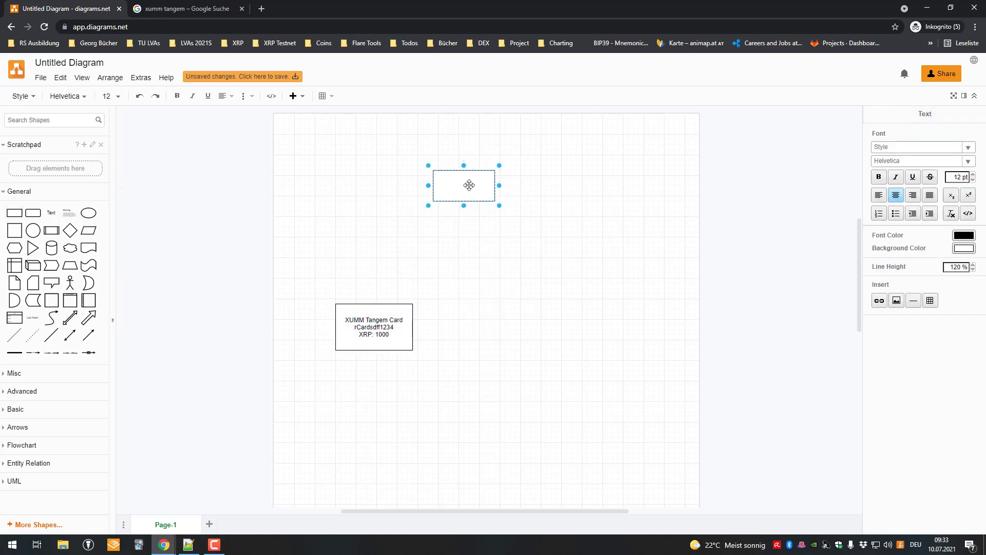
pyautogui.write('Ledger Nano S')
pyautogui.click(467, 187)
pyautogui.press('BackSpace')
pyautogui.write('N')
pyautogui.click(493, 301)
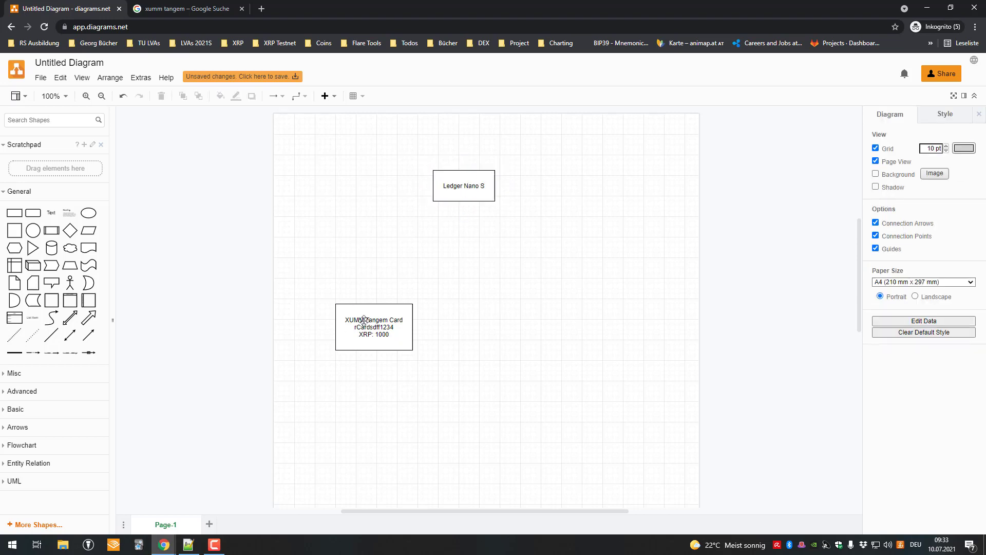
# Draw an arrow from the top of the XUMM Tangem Card box to the Ledger Nano S box
pyautogui.click(341, 325)
pyautogui.moveTo(390, 319); pyautogui.dragTo(396, 315)
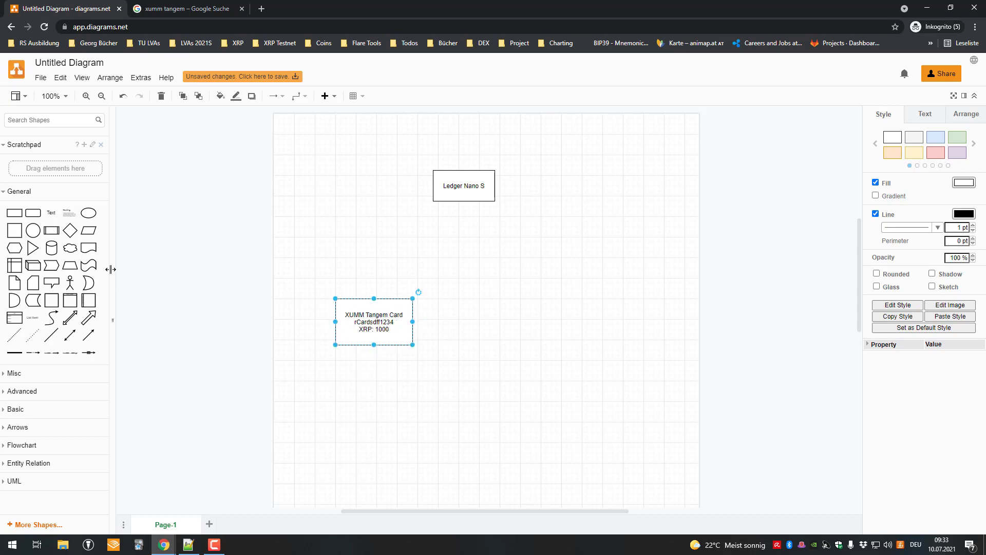
pyautogui.click(89, 335)
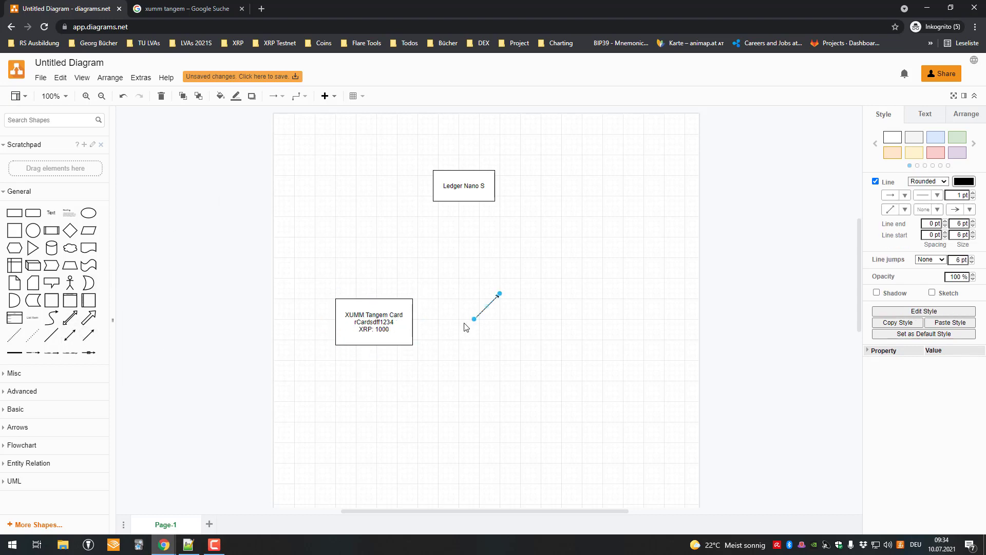
pyautogui.moveTo(474, 319); pyautogui.dragTo(374, 298)
pyautogui.moveTo(500, 294); pyautogui.dragTo(463, 202)
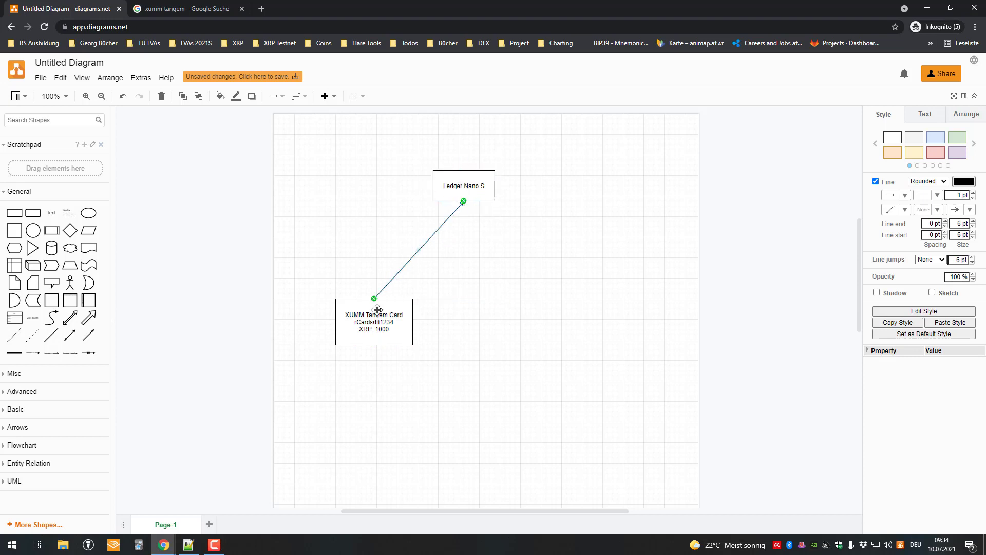
# Nudge the XUMM Tangem Card and Ledger Nano S boxes into alignment around the arrow
pyautogui.moveTo(377, 311)
pyautogui.mouseDown()
pyautogui.moveTo(388, 316)
pyautogui.moveTo(375, 321)
pyautogui.mouseUp()
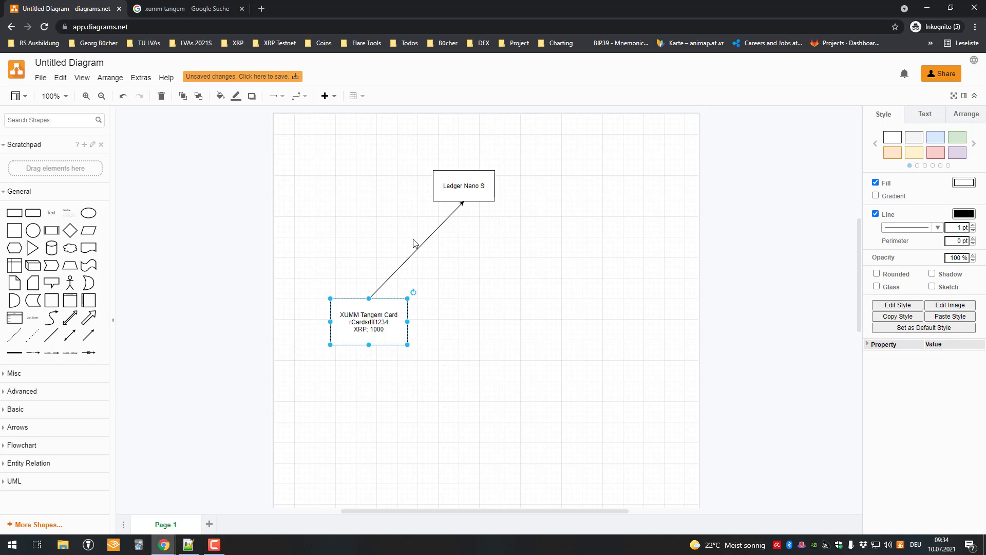
pyautogui.moveTo(465, 182)
pyautogui.mouseDown()
pyautogui.moveTo(475, 183)
pyautogui.moveTo(468, 190)
pyautogui.mouseUp()
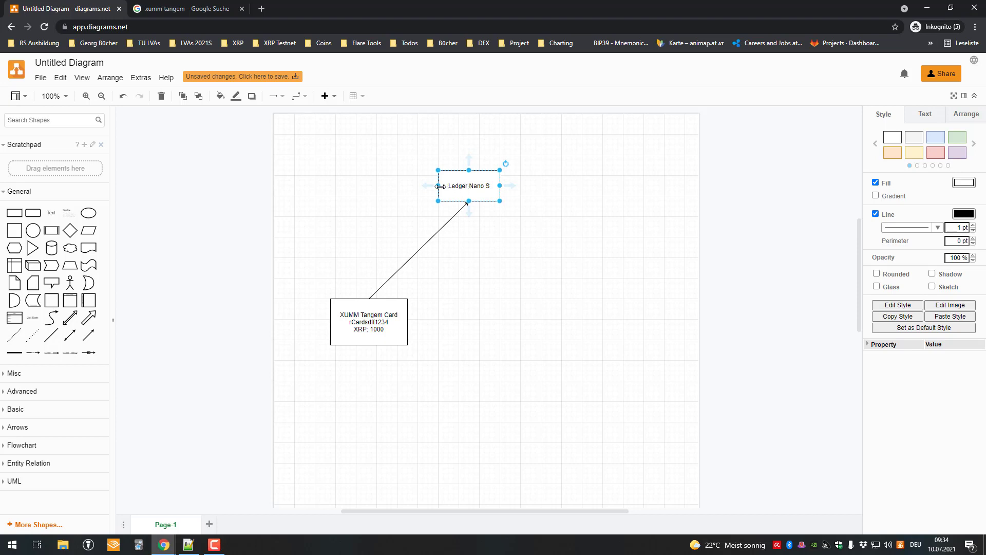
pyautogui.click(388, 310)
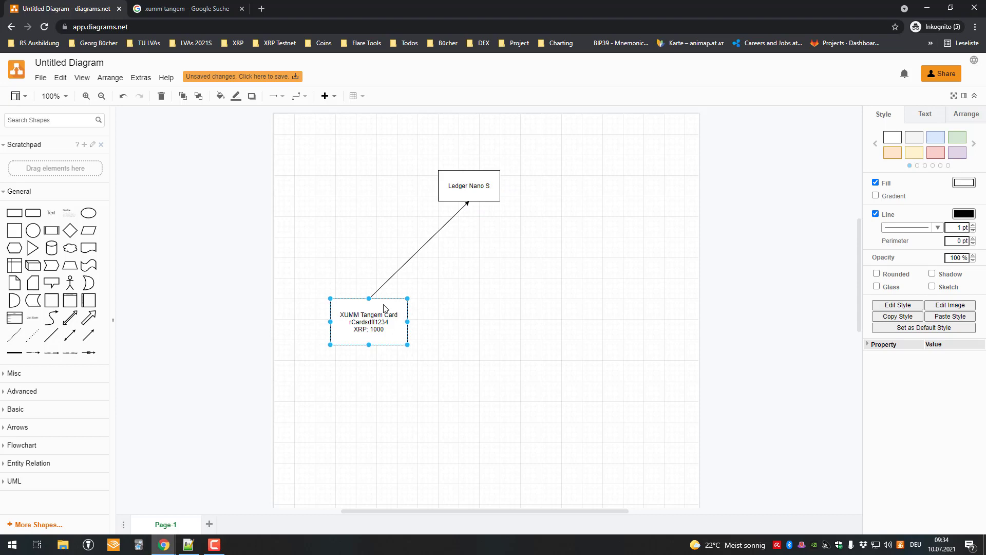
pyautogui.moveTo(388, 311); pyautogui.dragTo(393, 316)
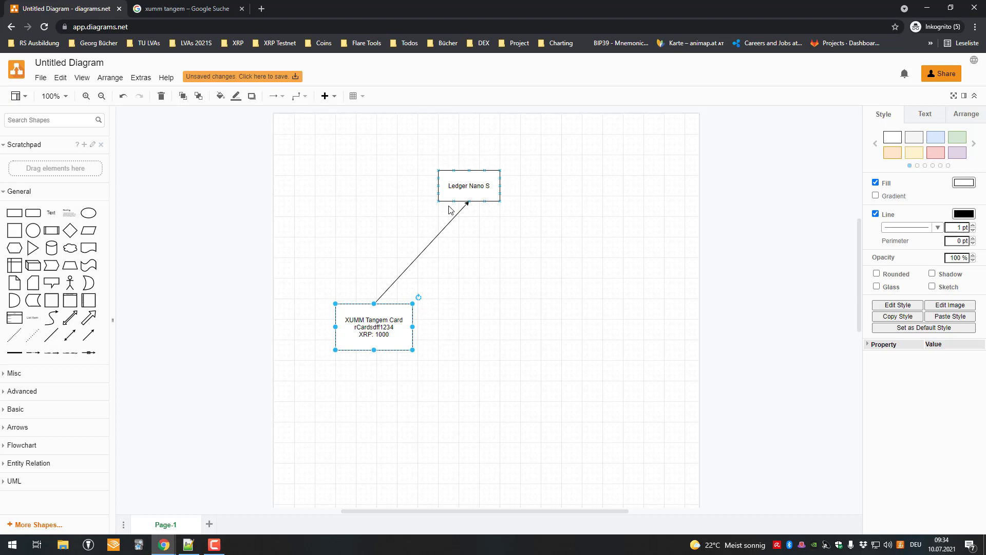
pyautogui.moveTo(377, 333); pyautogui.dragTo(382, 338)
pyautogui.click(457, 187)
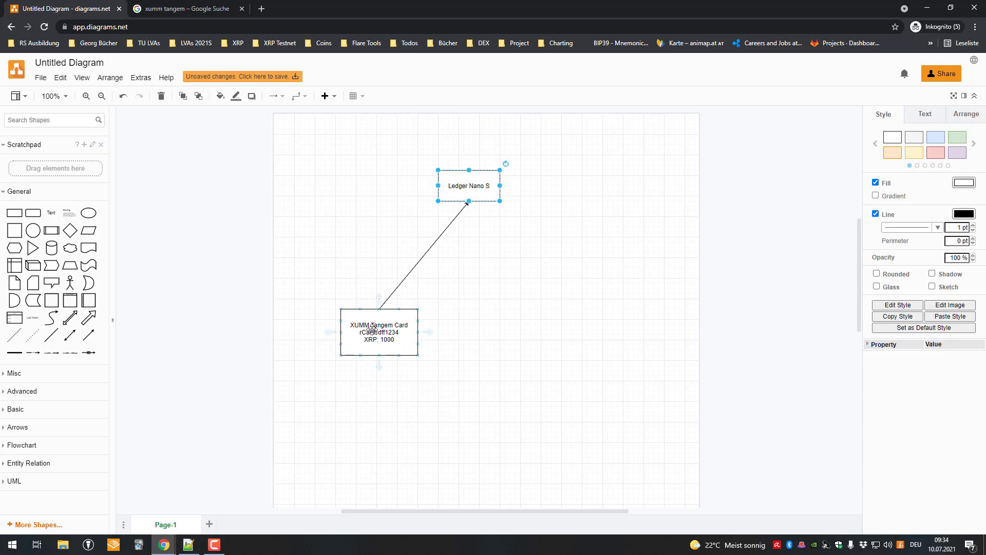
pyautogui.click(372, 330)
pyautogui.moveTo(456, 198); pyautogui.dragTo(474, 176)
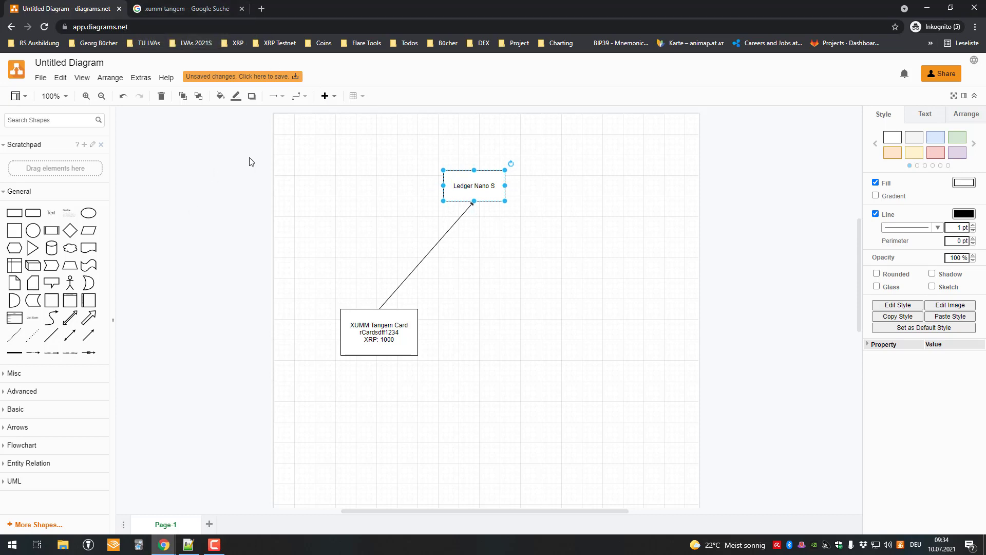
pyautogui.moveTo(380, 330); pyautogui.dragTo(375, 327)
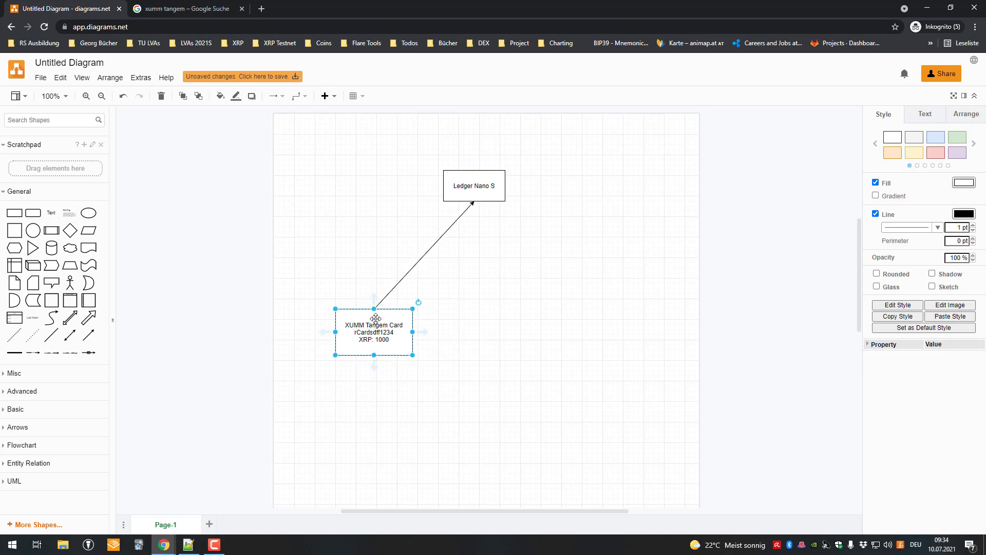
pyautogui.moveTo(280, 301); pyautogui.dragTo(455, 380)
pyautogui.click(454, 189)
pyautogui.moveTo(481, 198); pyautogui.dragTo(485, 203)
pyautogui.click(384, 324)
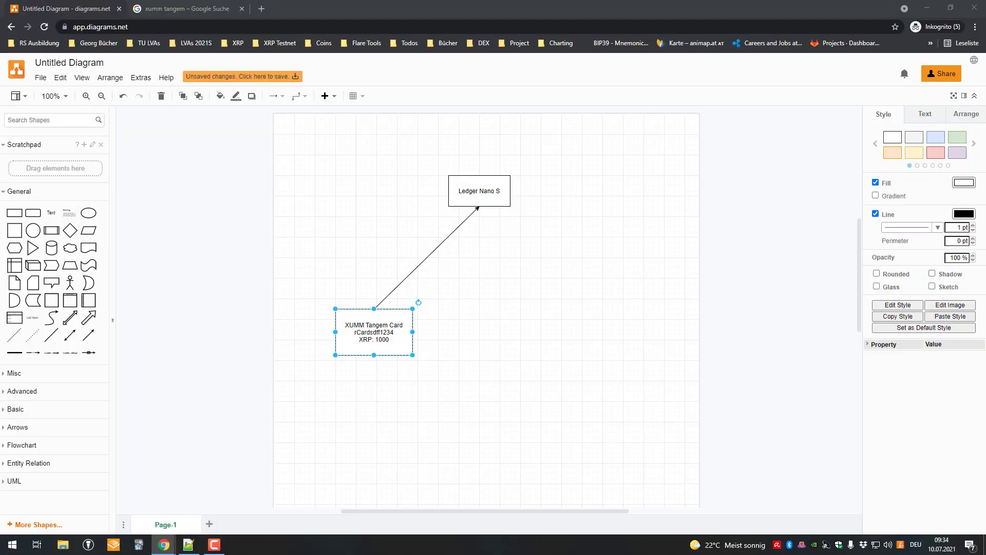
# Set the left account's domain to xumm.tangem and confirm the update
pyautogui.hotkey('alt', 'Tab')
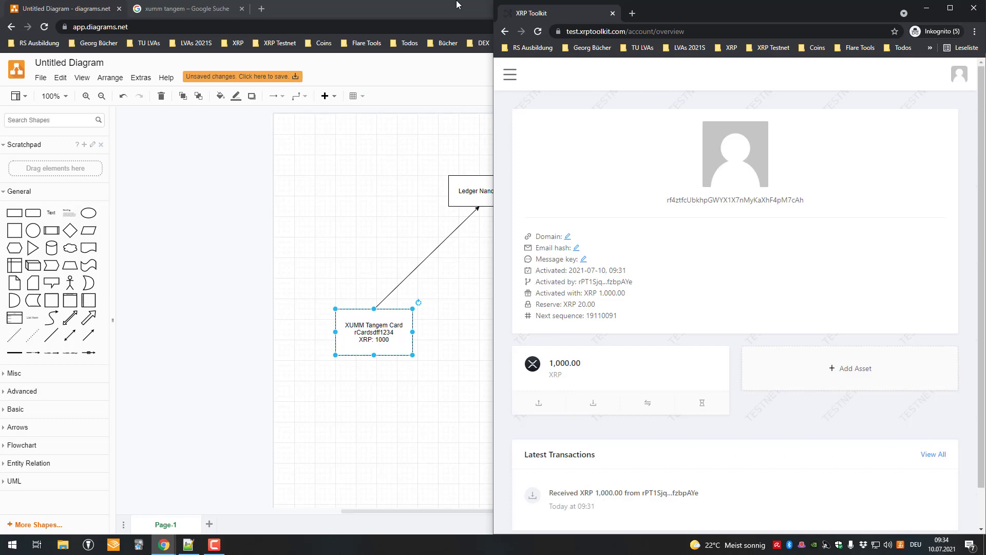
pyautogui.click(458, 6)
pyautogui.click(927, 8)
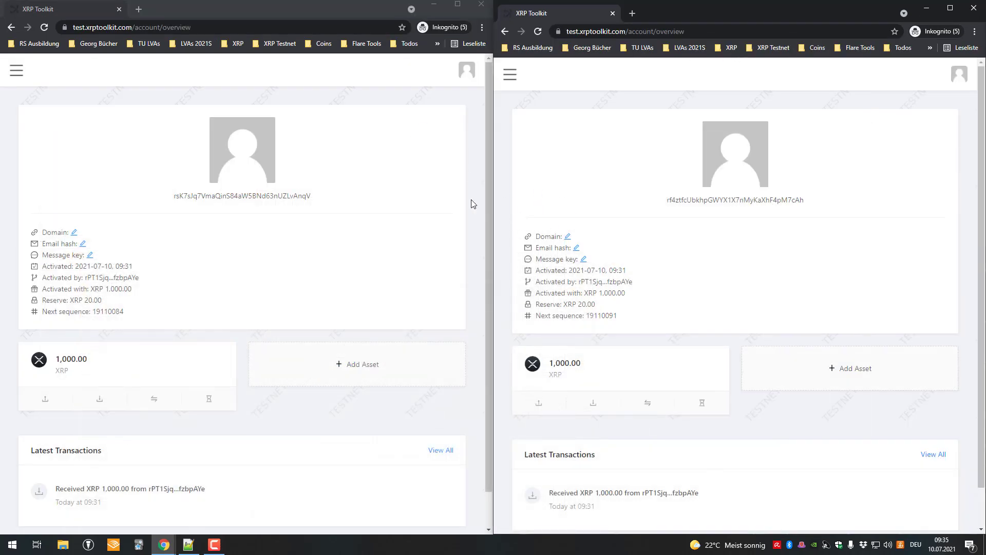
pyautogui.click(73, 234)
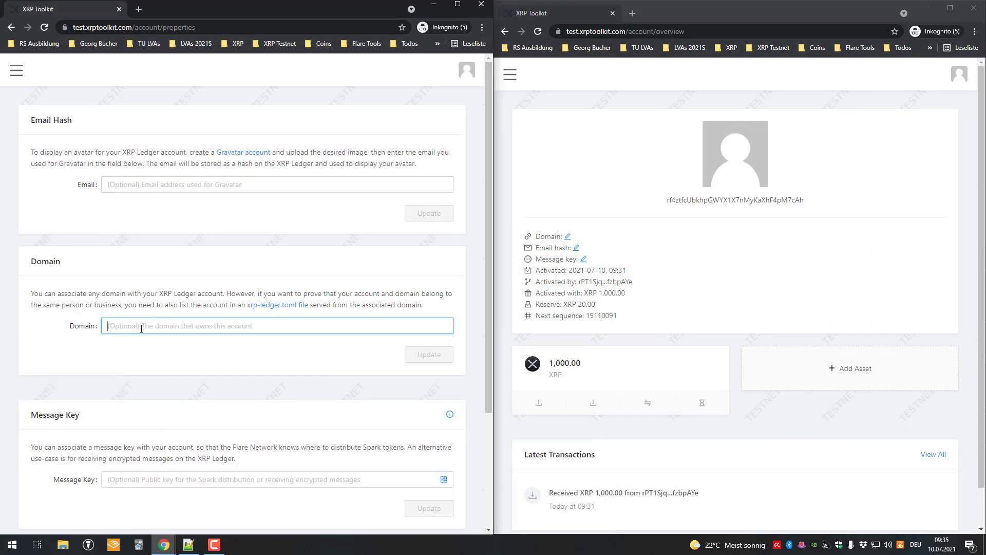
pyautogui.write('xumm.')
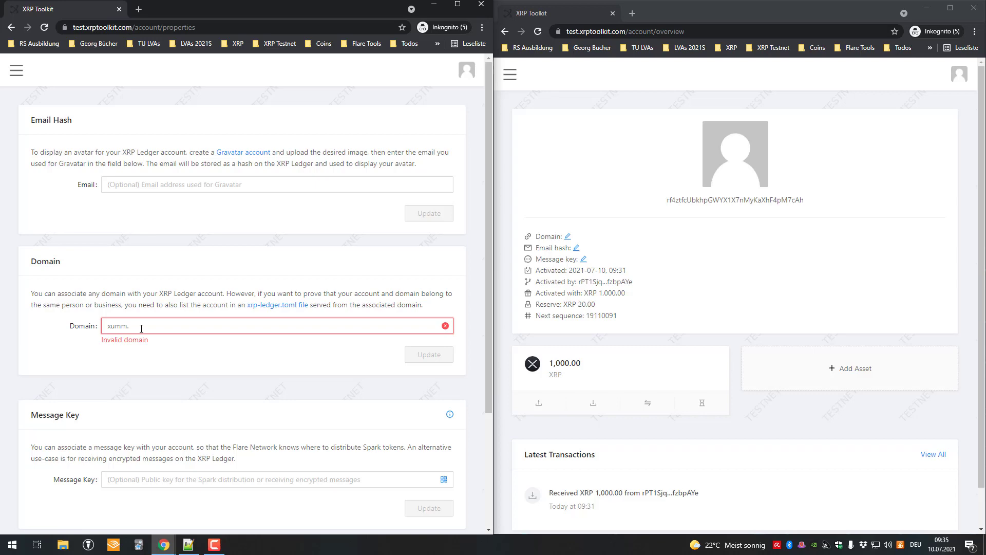
pyautogui.write('tangem')
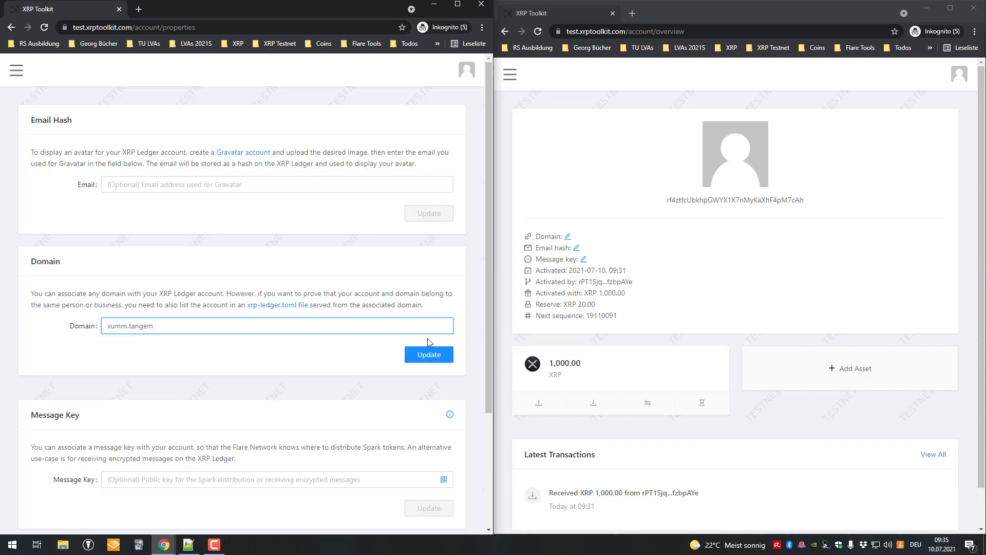
pyautogui.click(429, 355)
pyautogui.click(315, 258)
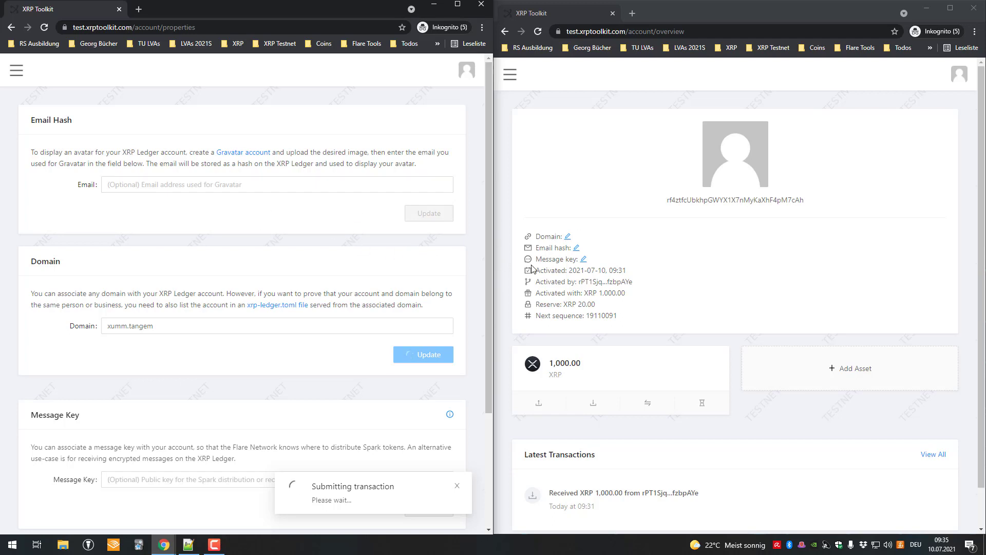
# Return to the left account's Overview page via Account > Overview
pyautogui.click(16, 70)
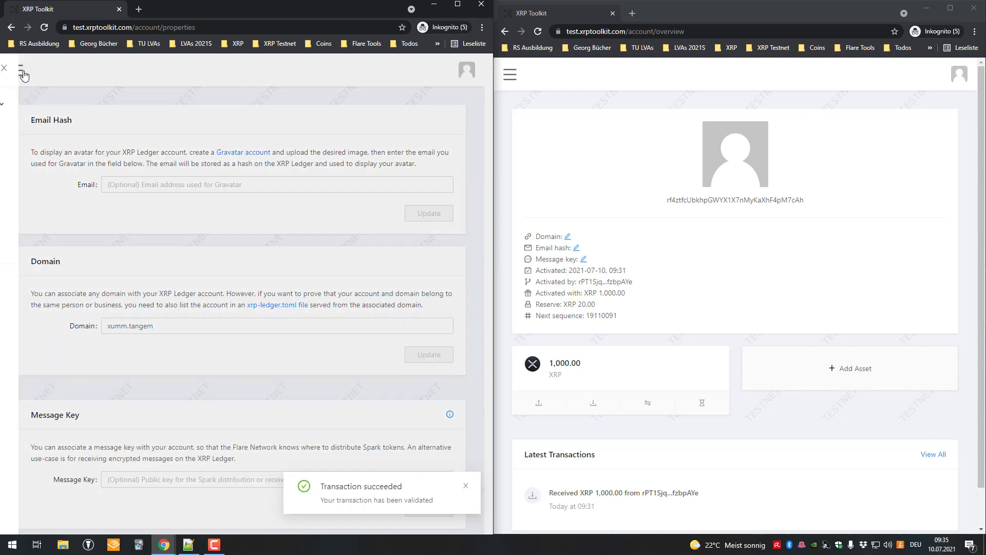
pyautogui.click(57, 105)
pyautogui.click(62, 135)
pyautogui.click(452, 245)
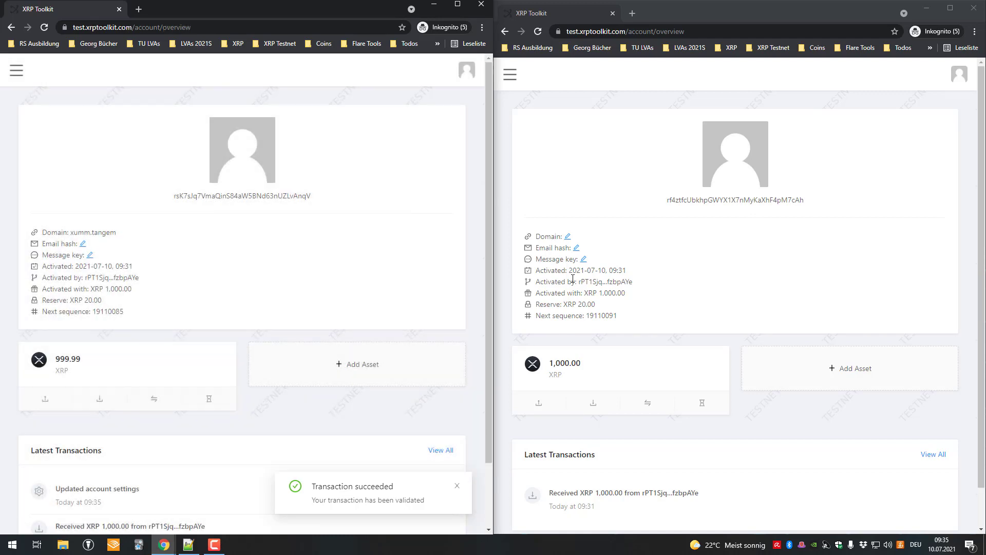
# Enter ledger.nano as the second account's domain and submit the update
pyautogui.click(567, 240)
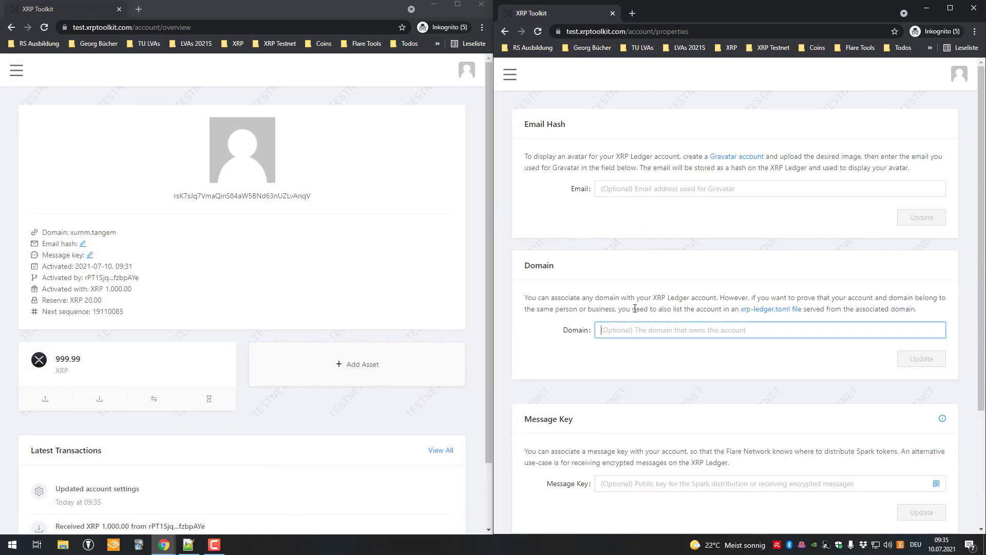
pyautogui.write('ledger.tan')
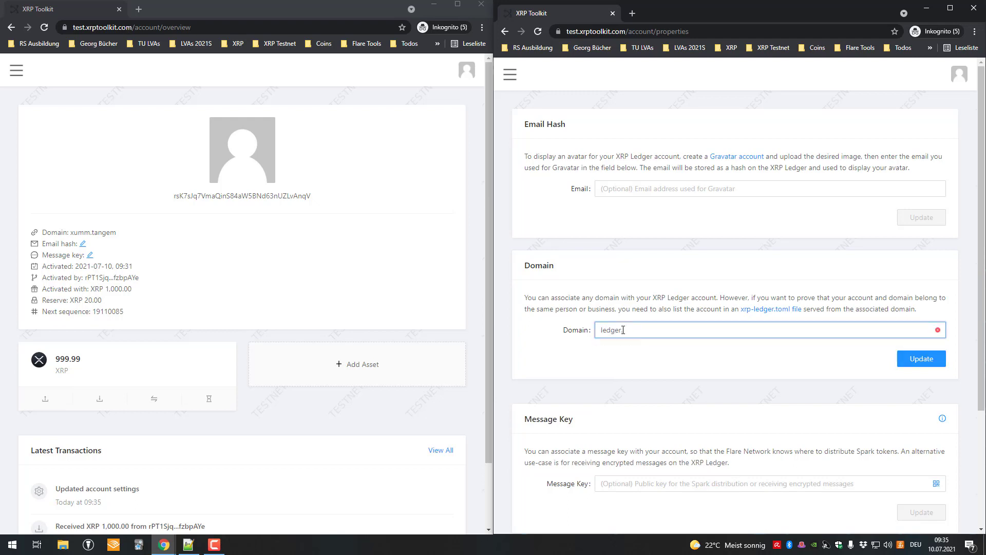
pyautogui.write('nao')
pyautogui.doubleClick(922, 357)
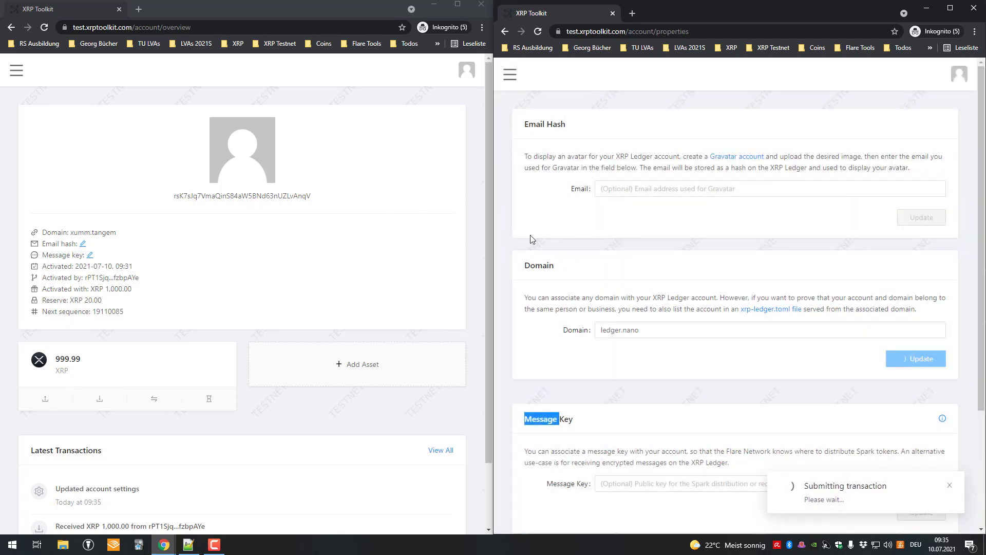
# Bring the left window forward and open its navigation menu
pyautogui.click(18, 78)
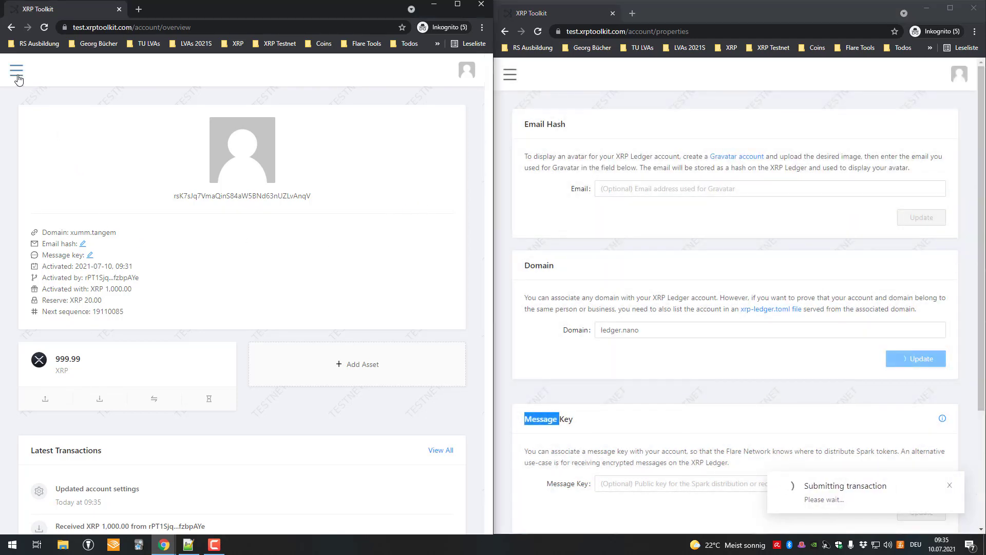
pyautogui.click(17, 74)
pyautogui.click(348, 199)
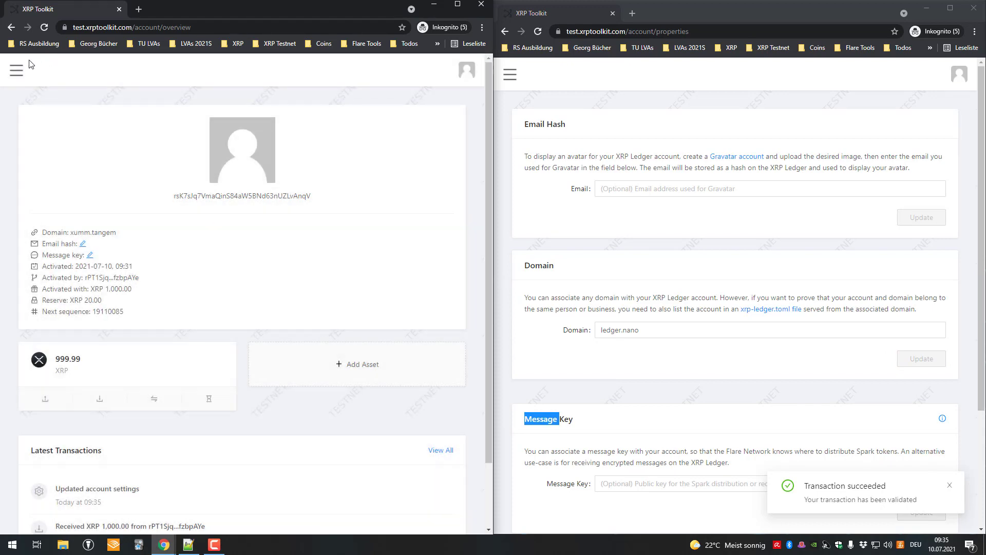
pyautogui.click(17, 75)
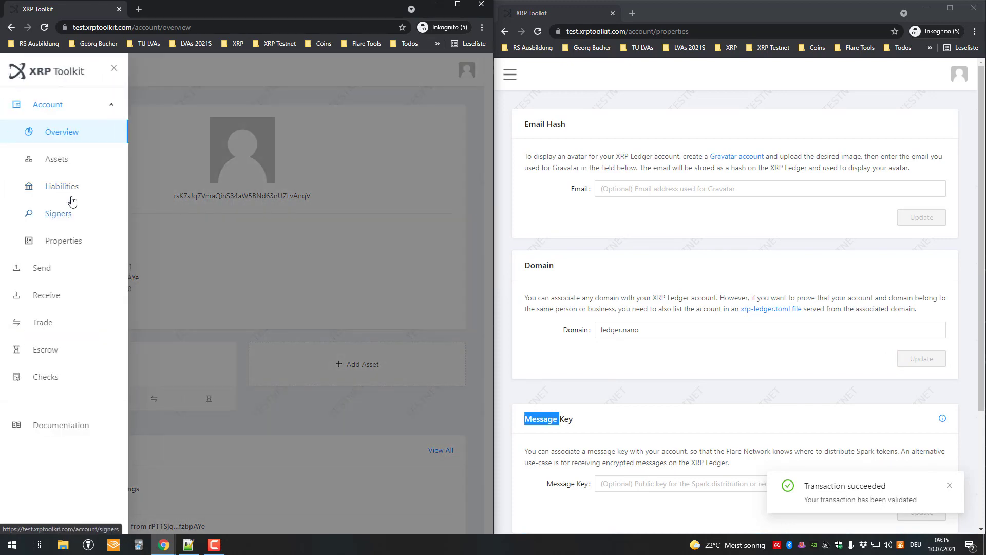
# Show the left account's Signers settings beside the ledger.nano account's overview
pyautogui.click(70, 216)
pyautogui.scroll(-2, 192, 257)
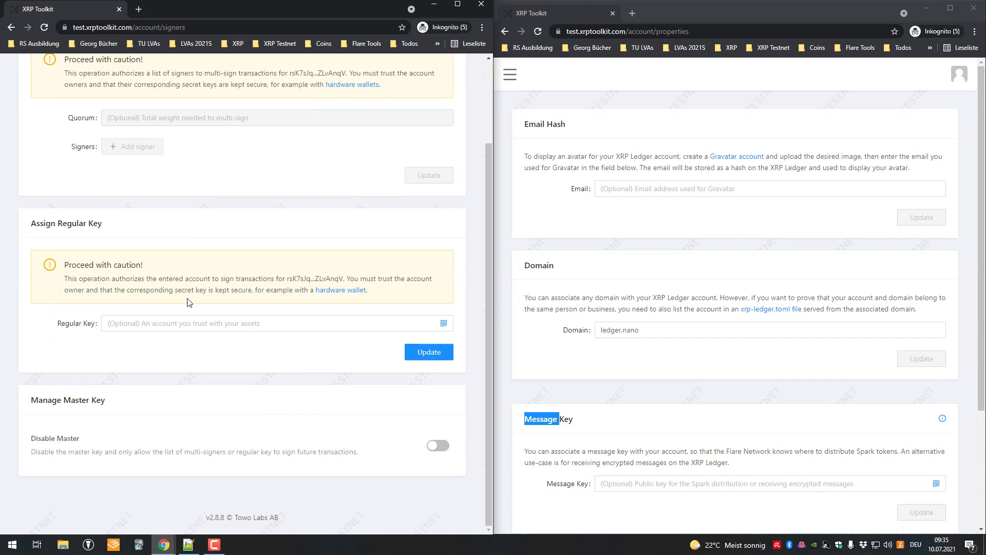
pyautogui.click(508, 76)
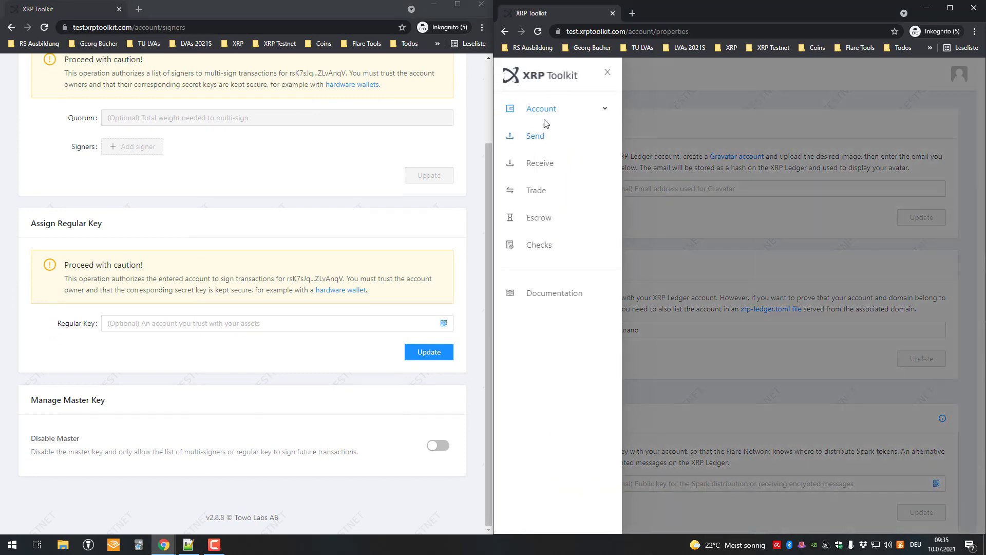
pyautogui.click(537, 112)
pyautogui.click(549, 136)
pyautogui.scroll(2, 277, 181)
pyautogui.click(17, 71)
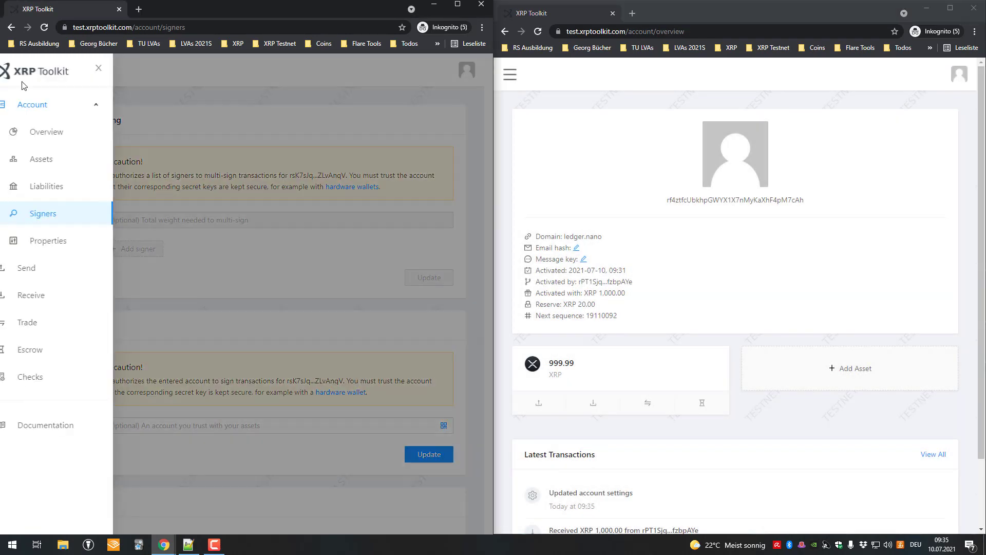
pyautogui.click(65, 212)
pyautogui.scroll(-2, 187, 231)
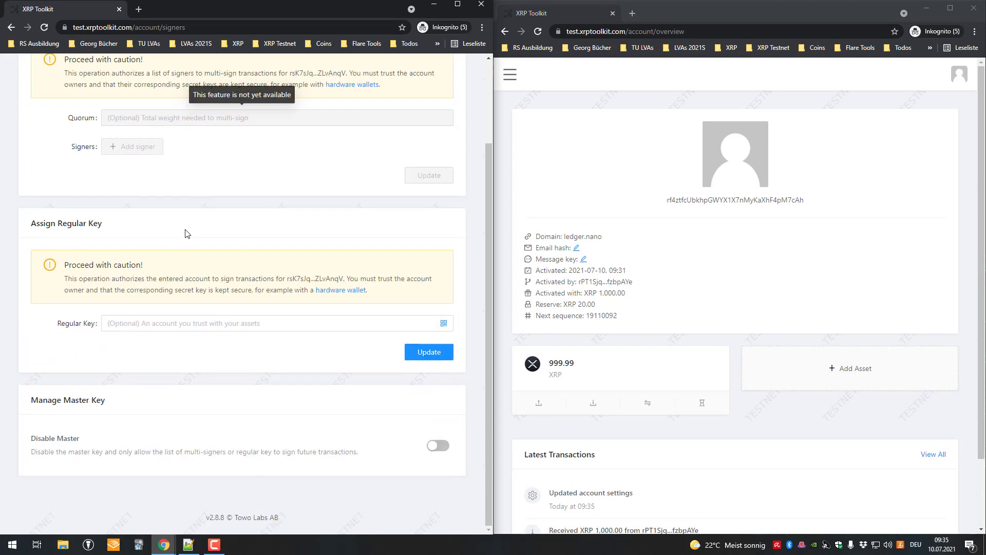
# Paste the ledger.nano account's address as Regular Key and confirm the transaction
pyautogui.doubleClick(693, 199)
pyautogui.hotkey('ctrl', 'c')
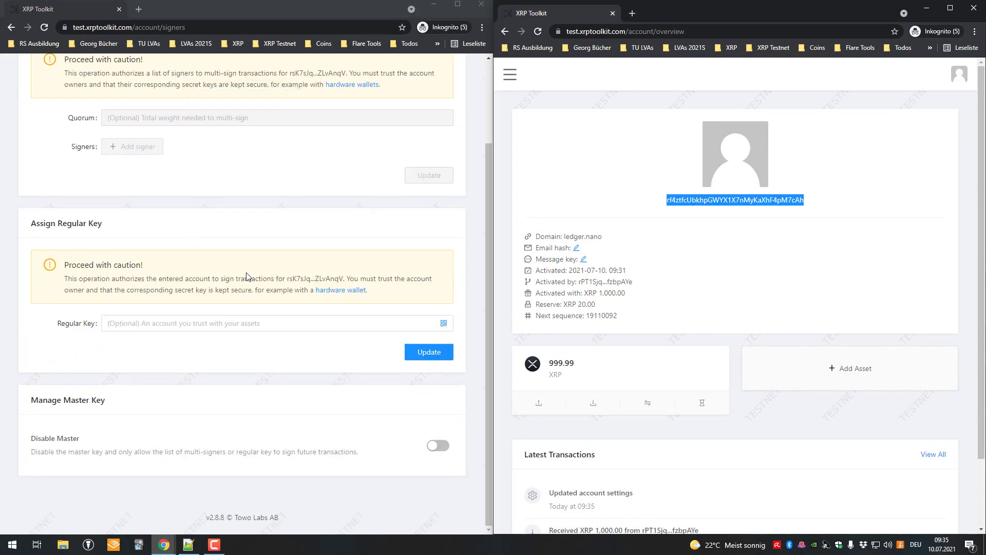
pyautogui.click(137, 323)
pyautogui.hotkey('ctrl', 'v')
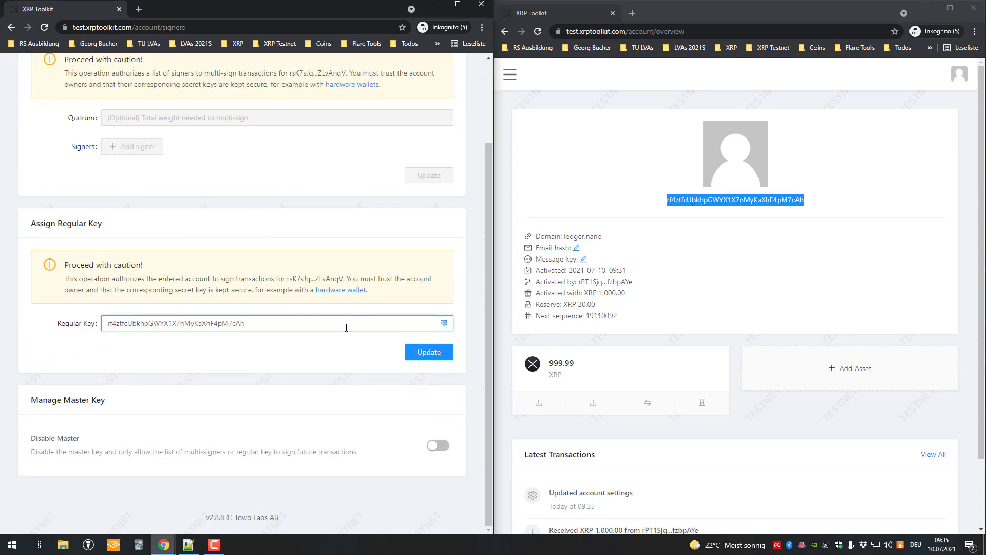
pyautogui.doubleClick(346, 327)
pyautogui.click(697, 225)
pyautogui.moveTo(636, 239); pyautogui.dragTo(609, 231)
pyautogui.click(188, 324)
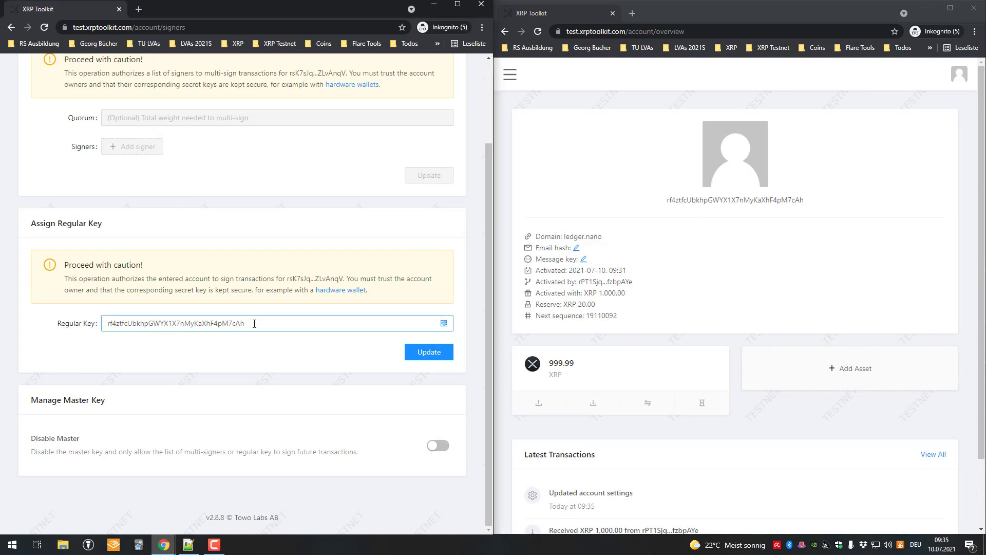
pyautogui.hotkey('ctrl', 'a')
pyautogui.click(422, 355)
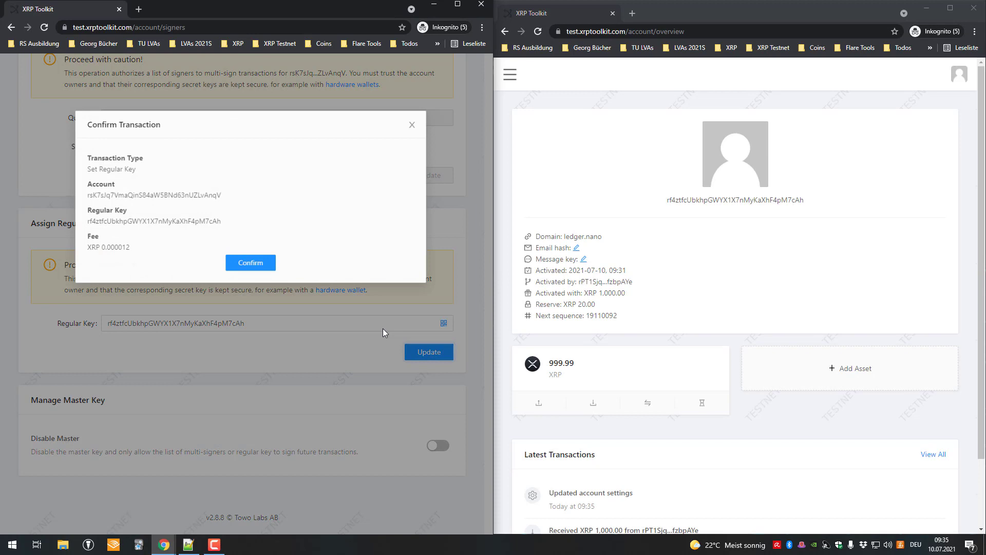
pyautogui.click(242, 260)
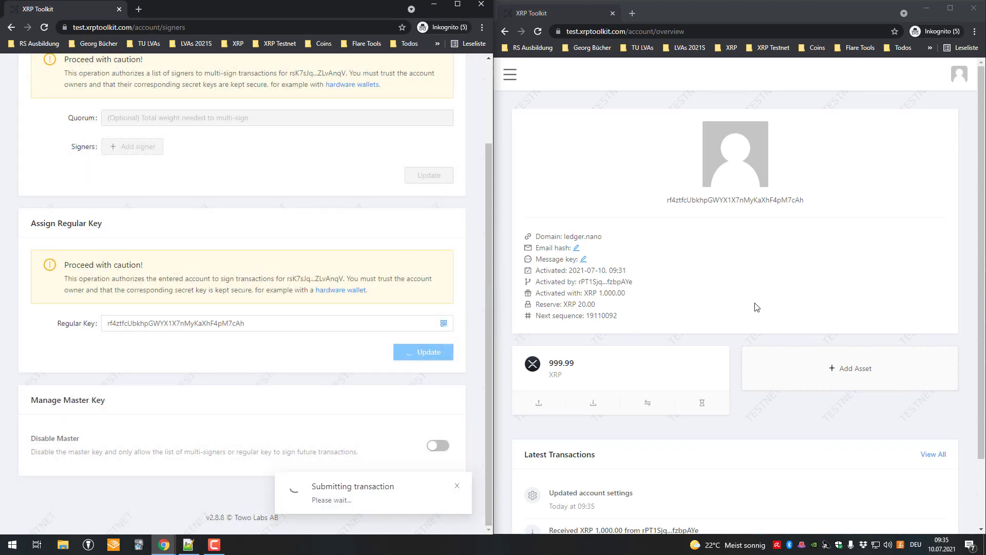
pyautogui.moveTo(661, 146); pyautogui.dragTo(802, 205)
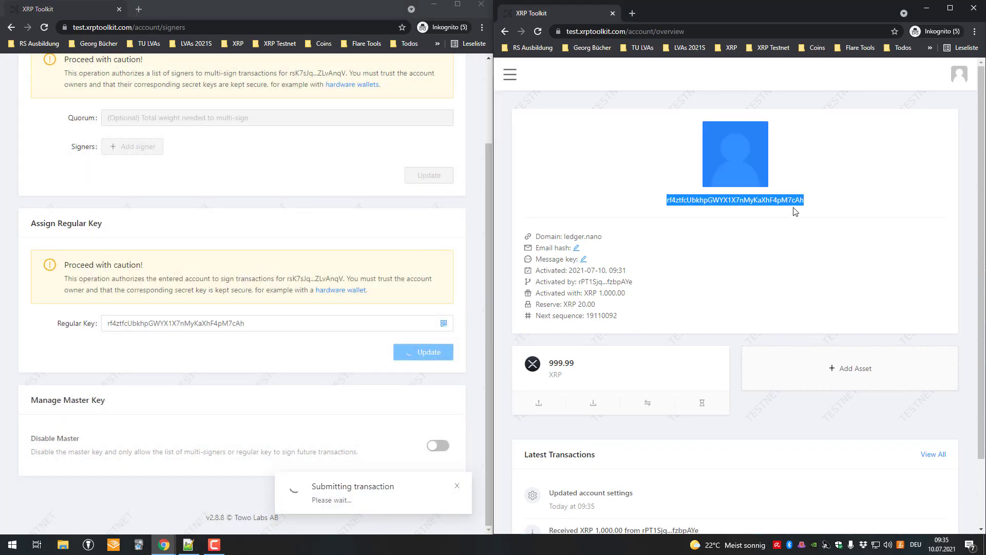
pyautogui.click(329, 172)
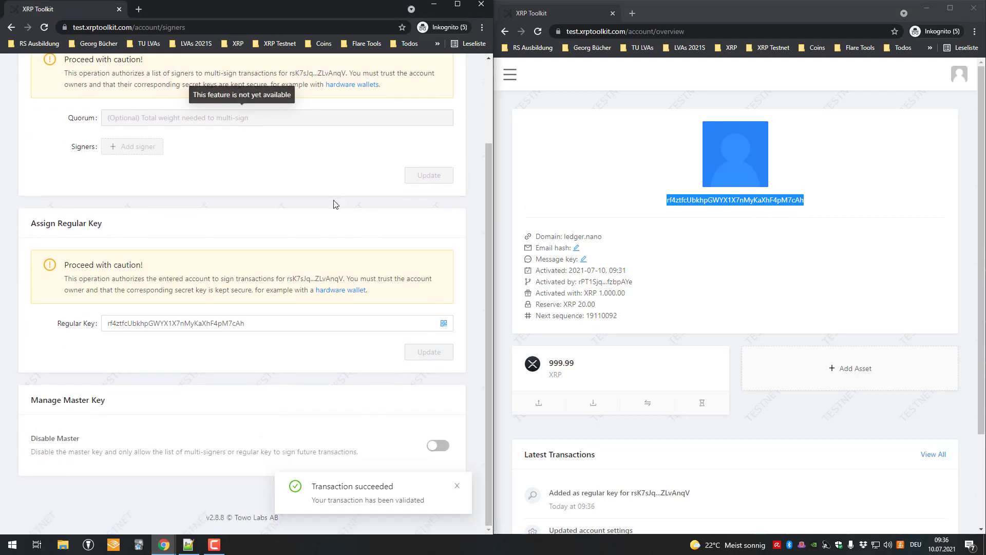
# Start a new payment from the xumm.tangem account's overview
pyautogui.click(456, 485)
pyautogui.scroll(2, 231, 282)
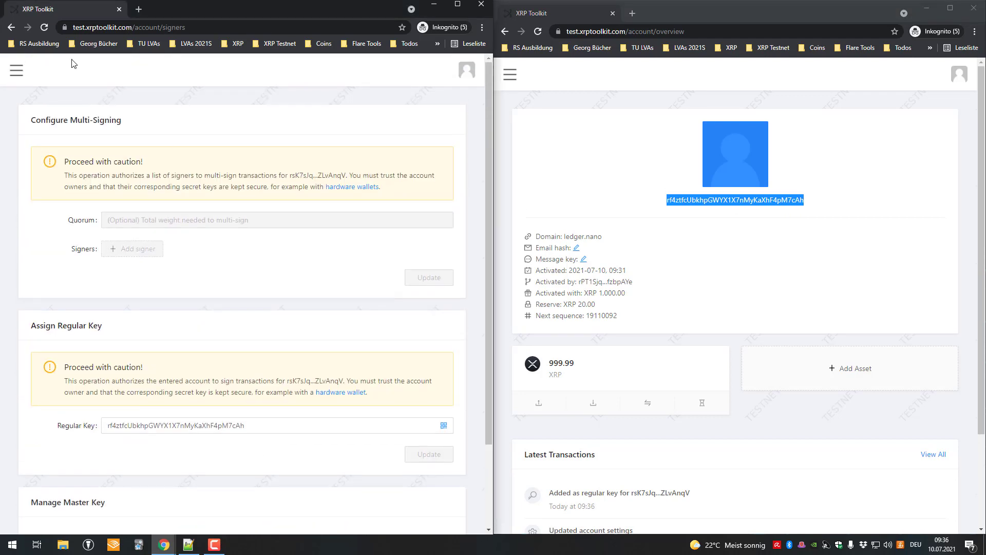
pyautogui.click(19, 75)
pyautogui.click(76, 134)
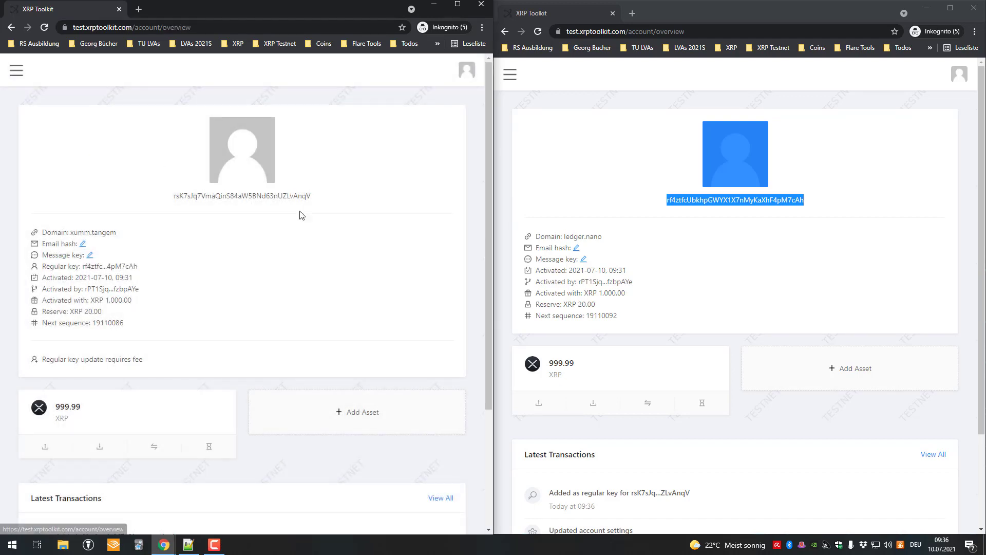
pyautogui.click(45, 446)
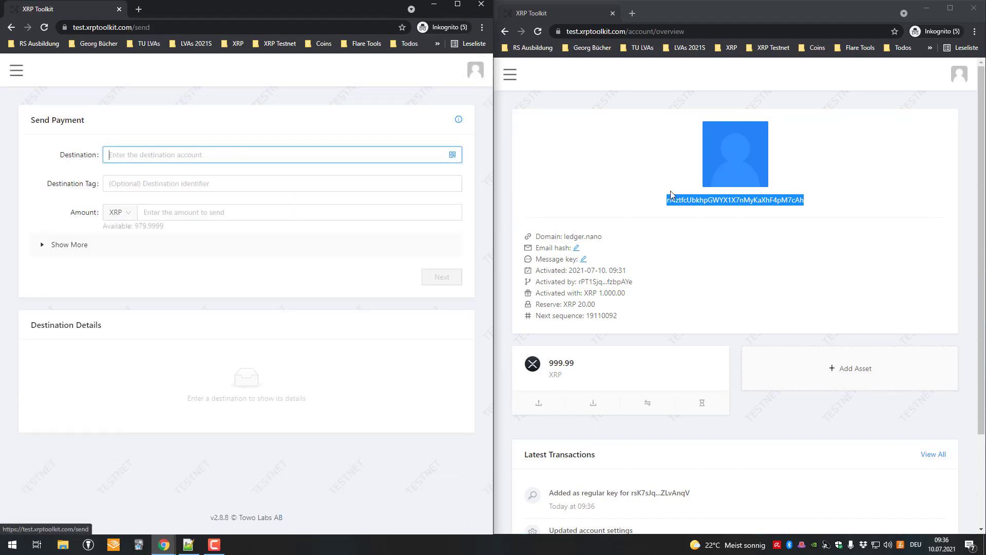
# Set the payment destination to the ledger.nano account's address, leaving the destination tag empty
pyautogui.doubleClick(724, 200)
pyautogui.hotkey('ctrl', 'c')
pyautogui.click(277, 152)
pyautogui.hotkey('ctrl', 'v')
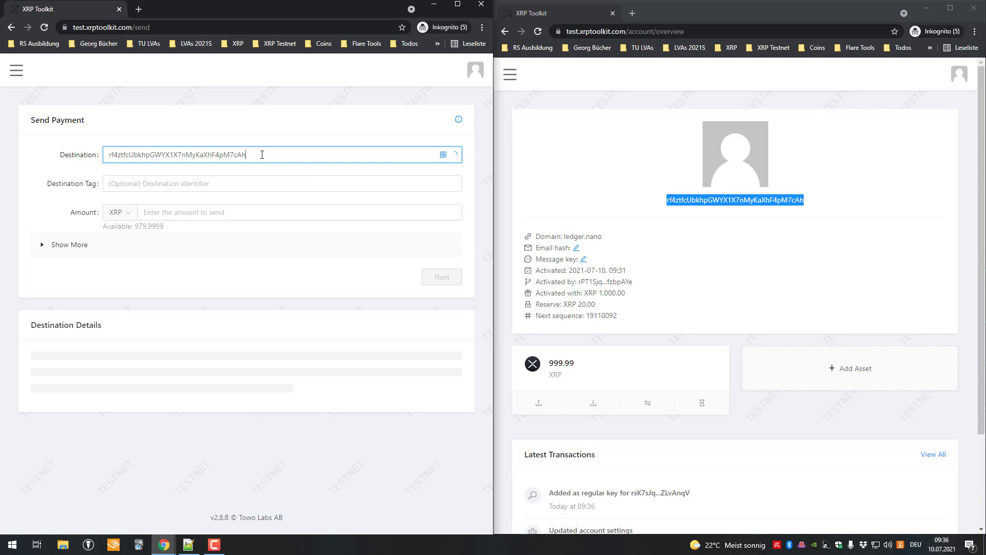
pyautogui.press('Tab')
pyautogui.write('1')
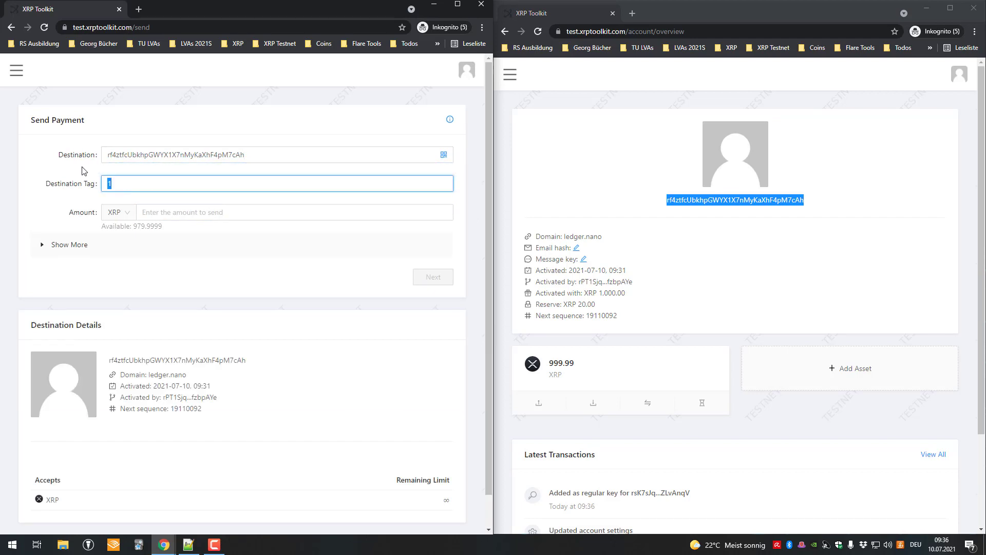
pyautogui.press('BackSpace')
# Enter an amount of 1 XRP and confirm the payment
pyautogui.click(311, 212)
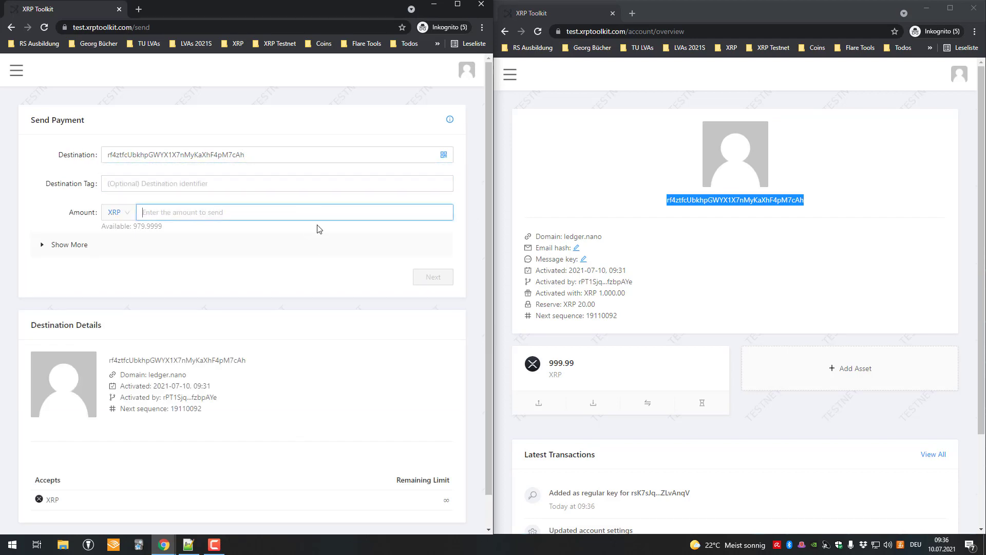
pyautogui.write('1')
pyautogui.click(436, 280)
pyautogui.click(247, 287)
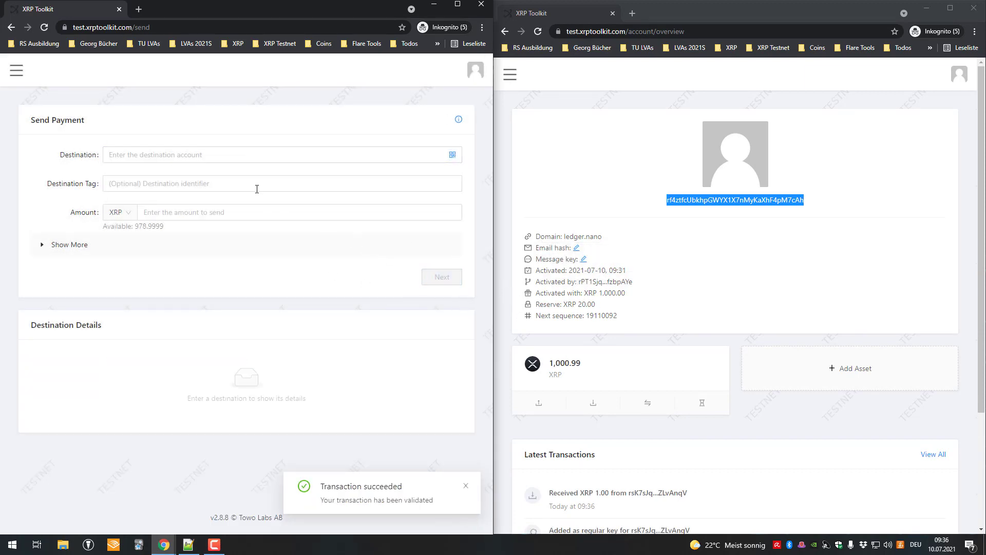
# Switch on Disable Master in the xumm.tangem account's Signers settings and confirm
pyautogui.click(17, 72)
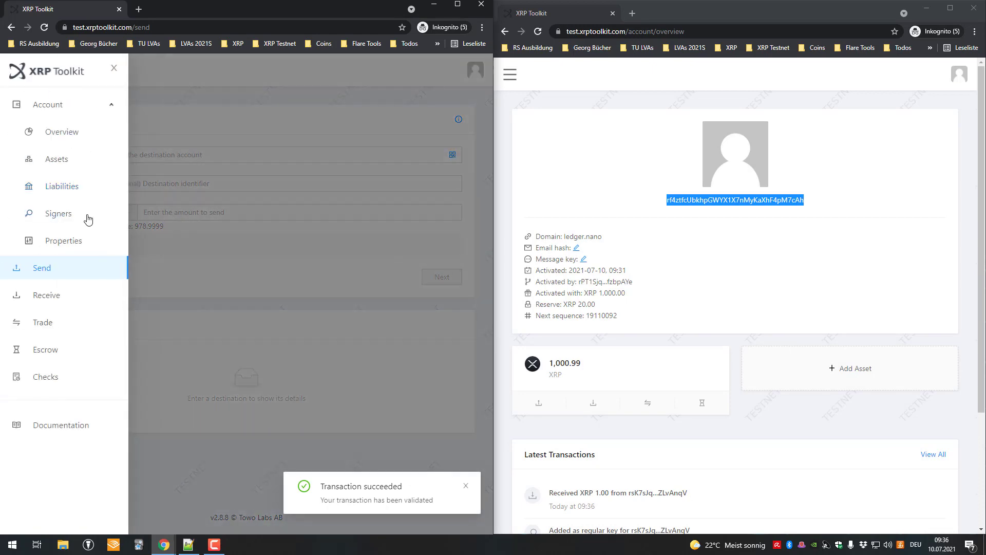
pyautogui.click(72, 218)
pyautogui.scroll(-2, 143, 210)
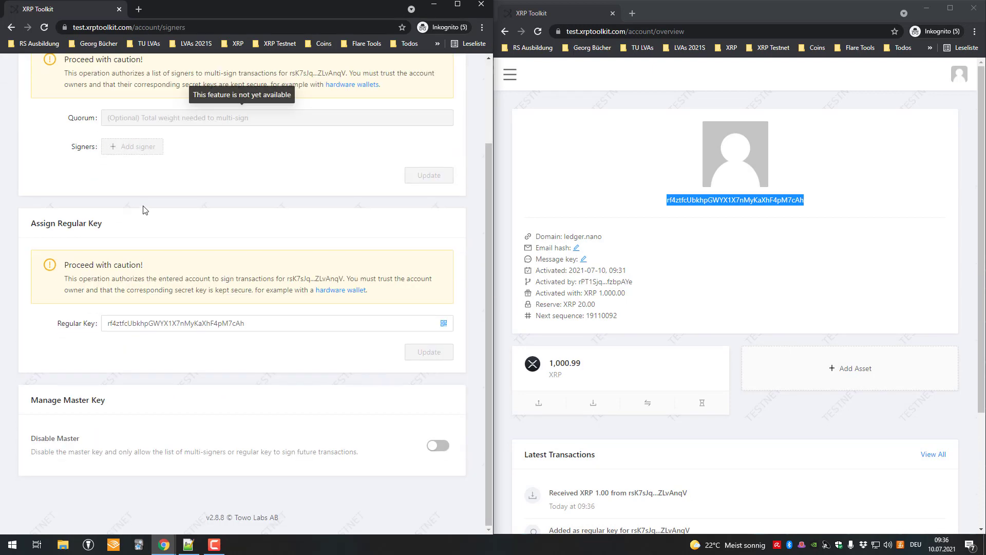
pyautogui.scroll(2, 79, 114)
pyautogui.scroll(-2, 234, 231)
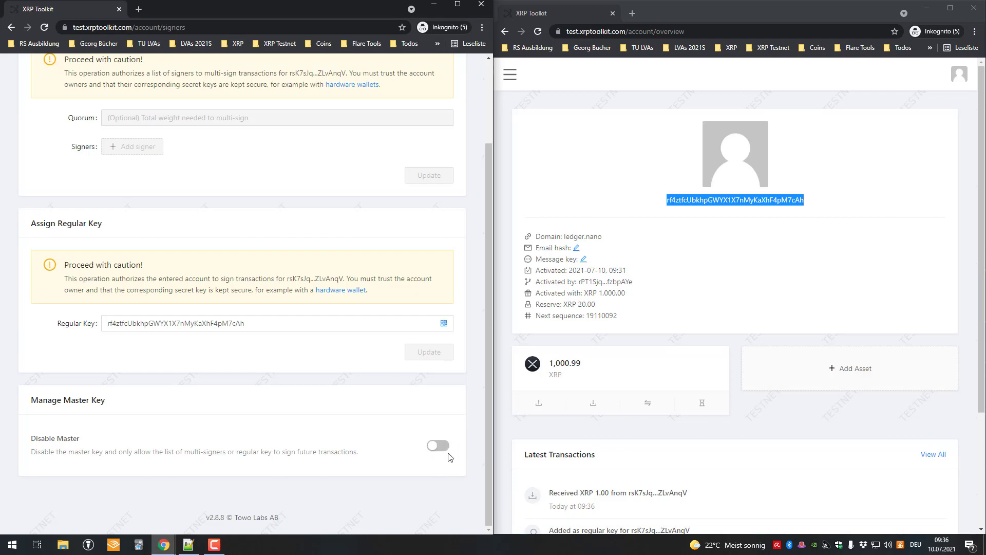
pyautogui.moveTo(267, 440); pyautogui.dragTo(337, 452)
pyautogui.click(438, 445)
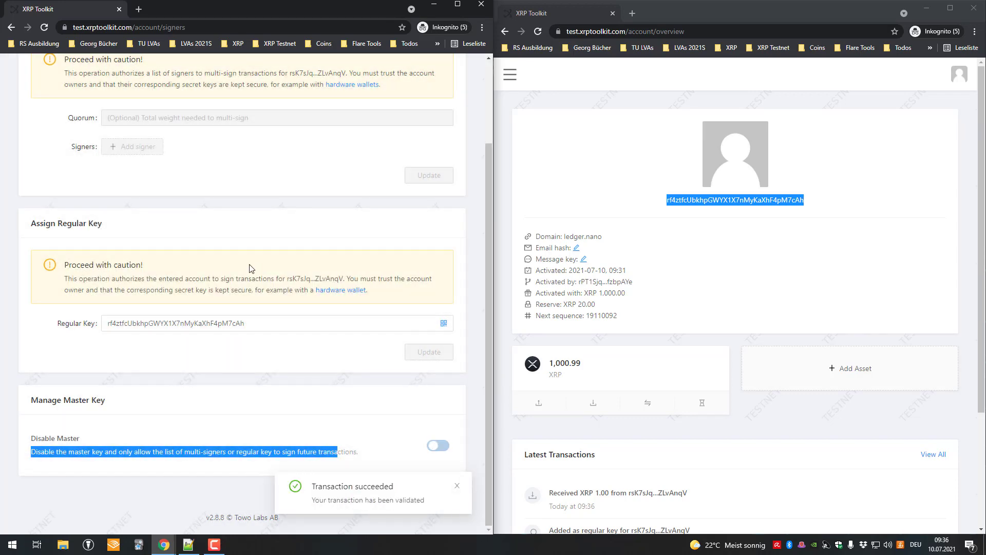
pyautogui.scroll(2, 65, 79)
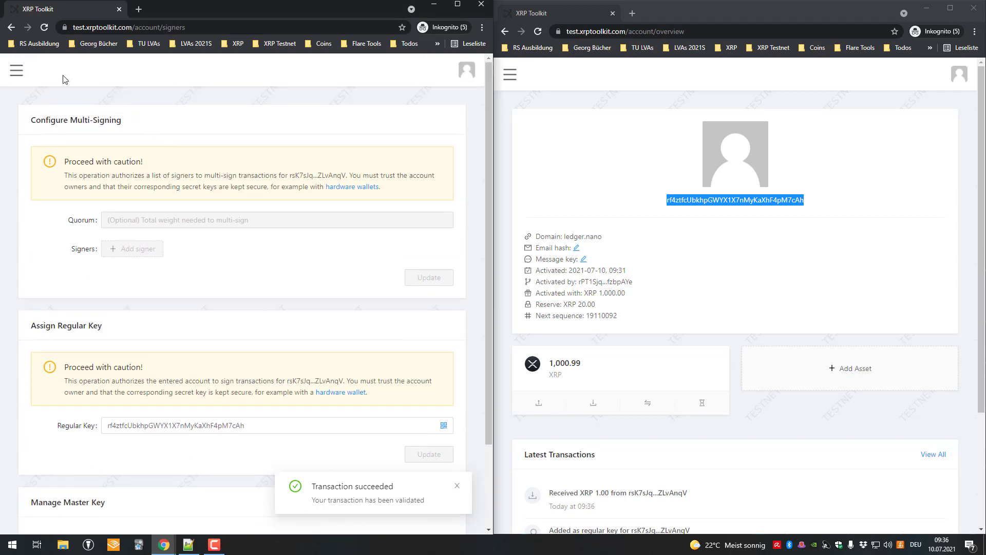
# Fill in a payment of 123 XRP to the ledger.nano account's address
pyautogui.click(23, 76)
pyautogui.click(32, 131)
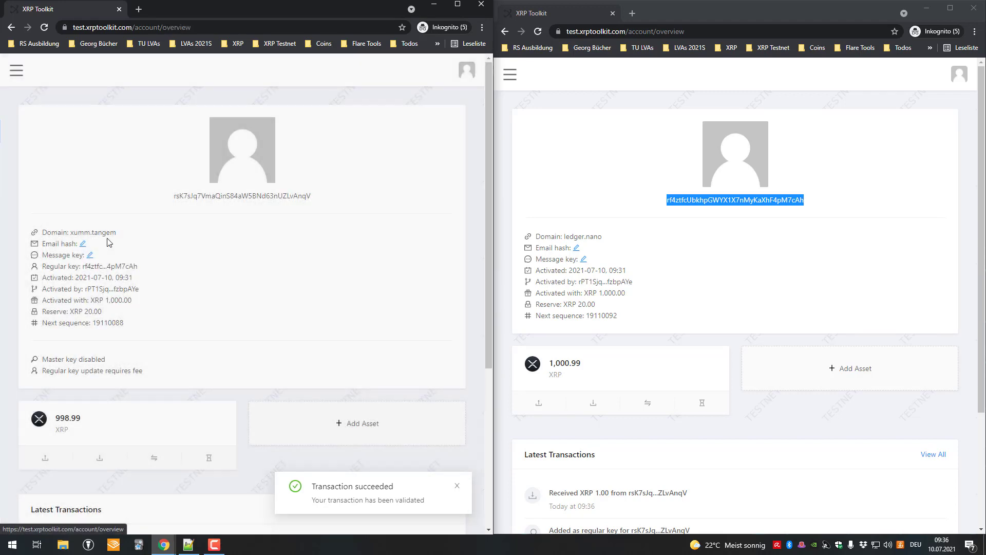
pyautogui.scroll(-1, 92, 384)
pyautogui.click(47, 408)
pyautogui.hotkey('ctrl', 'v')
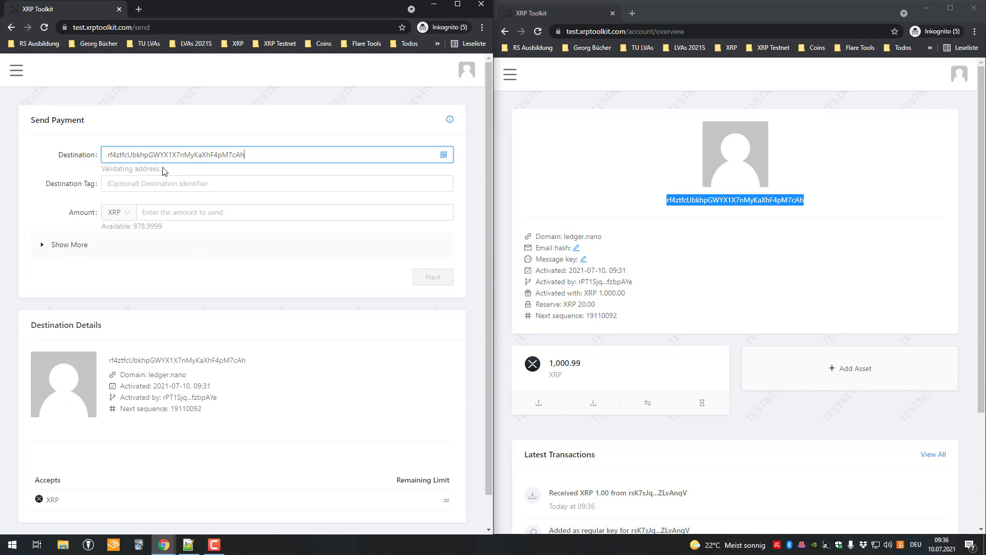
pyautogui.click(196, 212)
pyautogui.write('123')
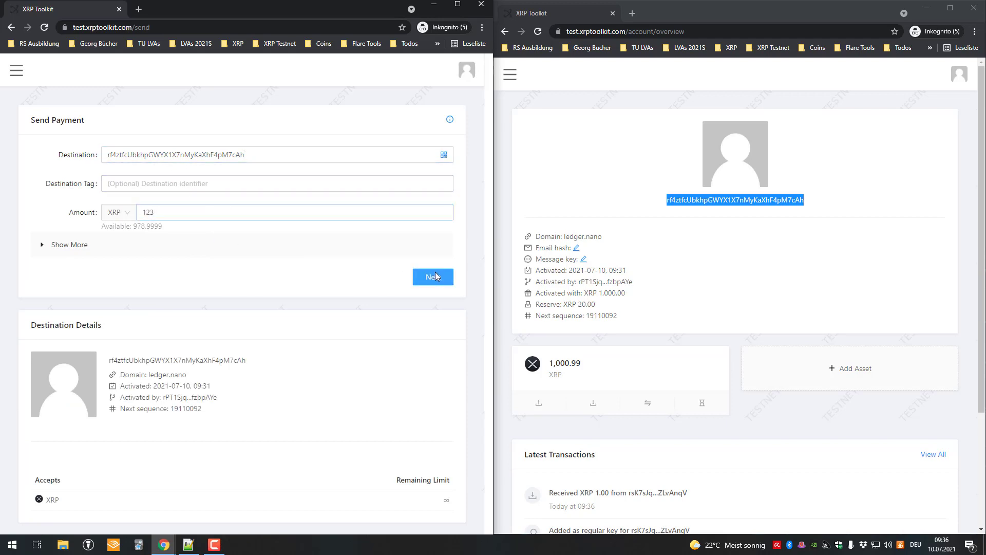
# Try to sign the payment and dismiss the Unable to Sign message
pyautogui.click(434, 277)
pyautogui.moveTo(148, 118); pyautogui.dragTo(177, 151)
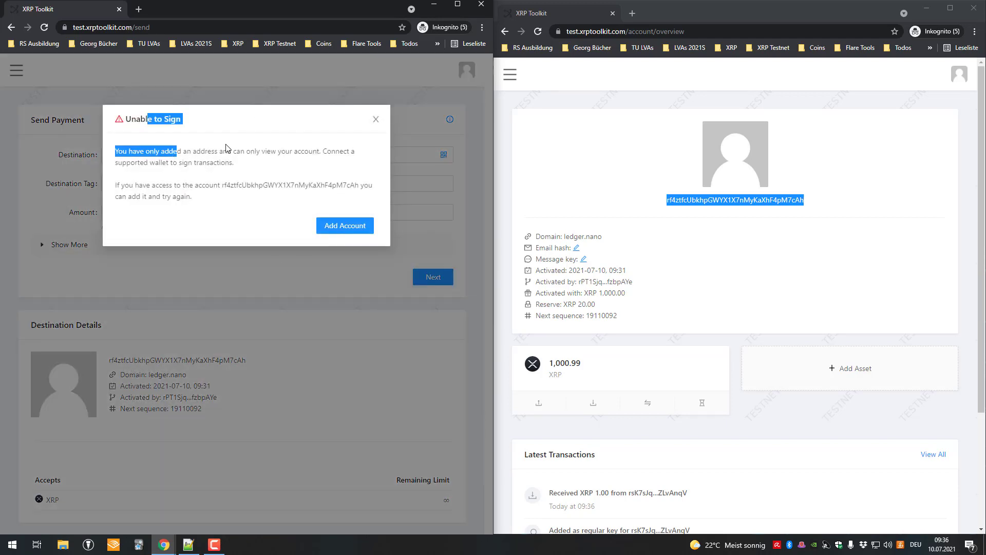
pyautogui.click(412, 151)
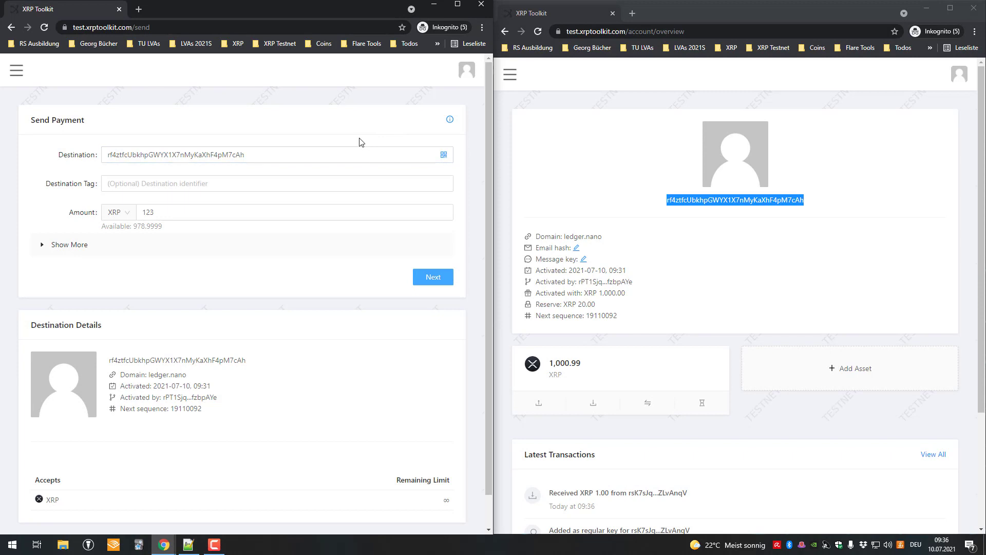
pyautogui.moveTo(308, 204); pyautogui.dragTo(65, 75)
pyautogui.click(17, 70)
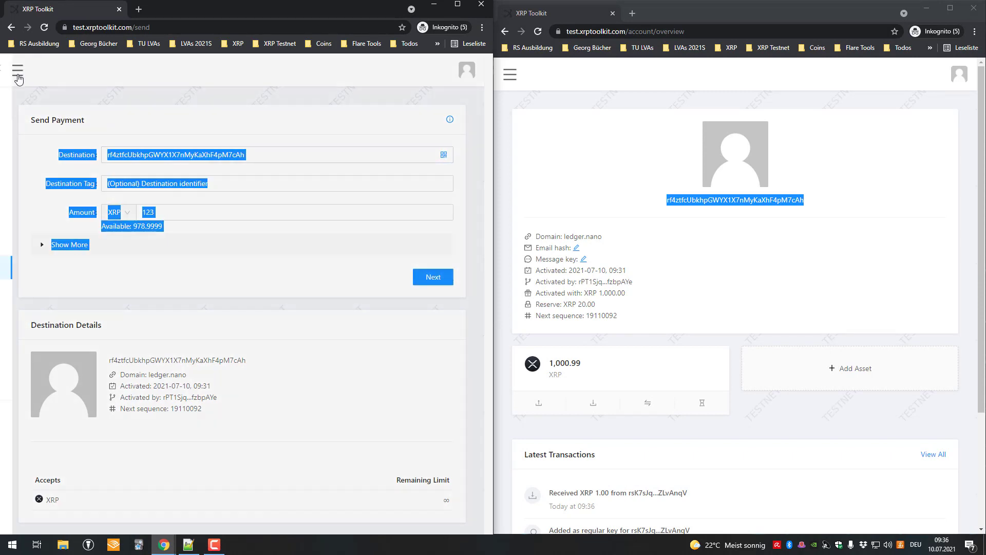
# Move through the Overview, landing, Properties and Send pages of XRP Toolkit
pyautogui.click(56, 131)
pyautogui.click(17, 71)
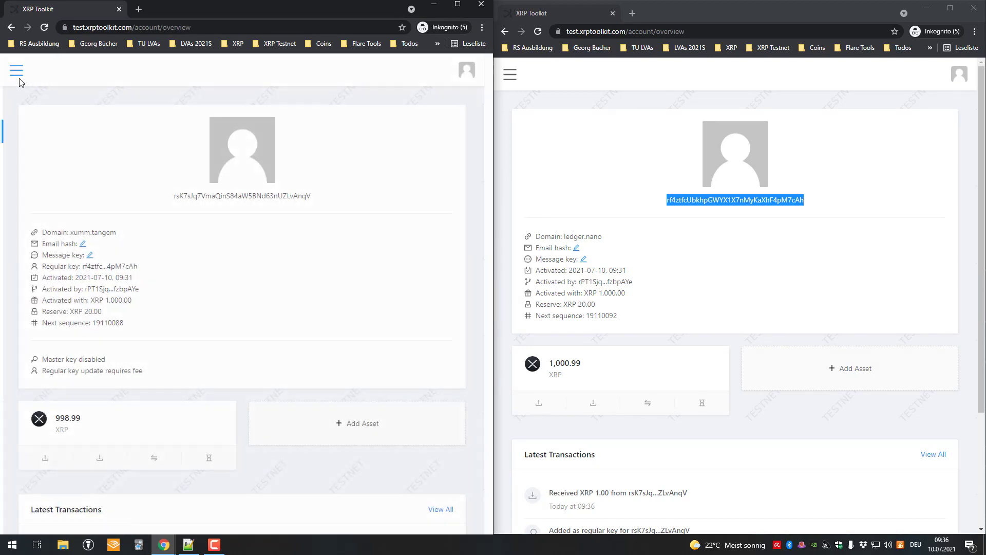
pyautogui.click(43, 106)
pyautogui.click(12, 27)
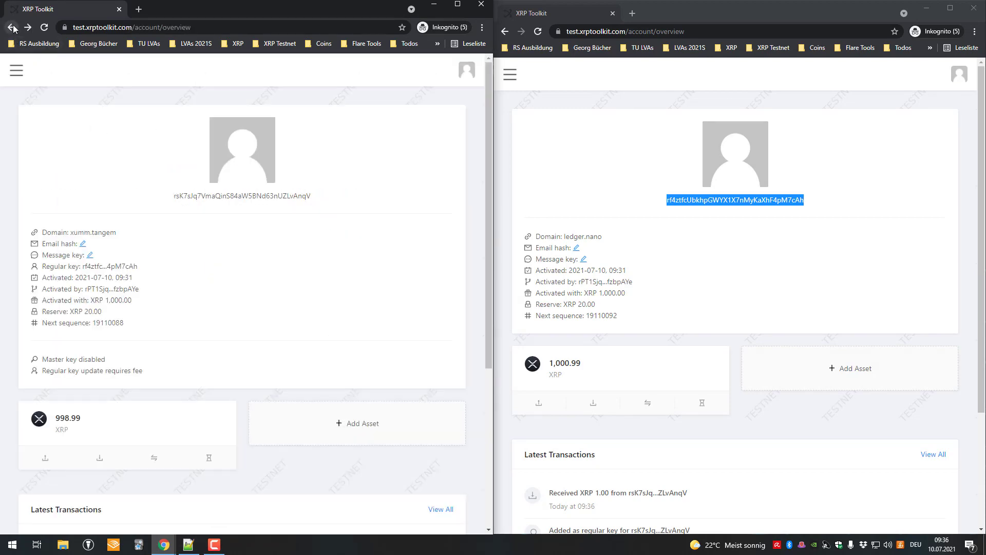
pyautogui.rightClick(12, 27)
pyautogui.click(52, 149)
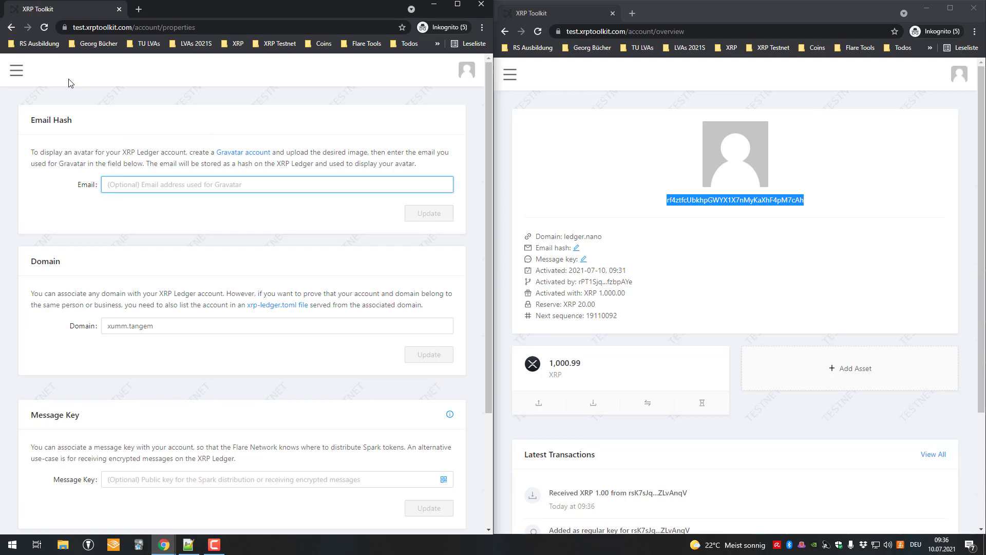
pyautogui.click(17, 71)
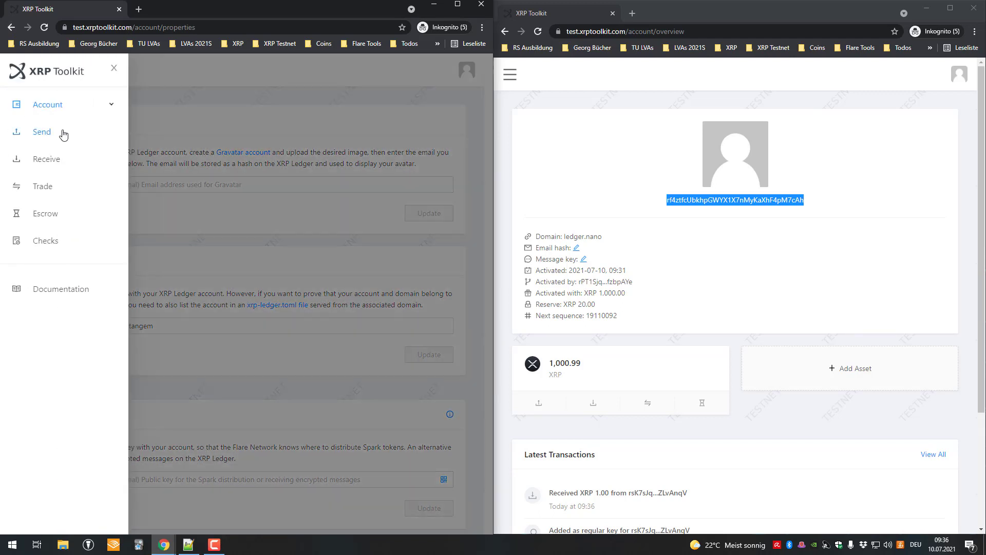
pyautogui.click(56, 132)
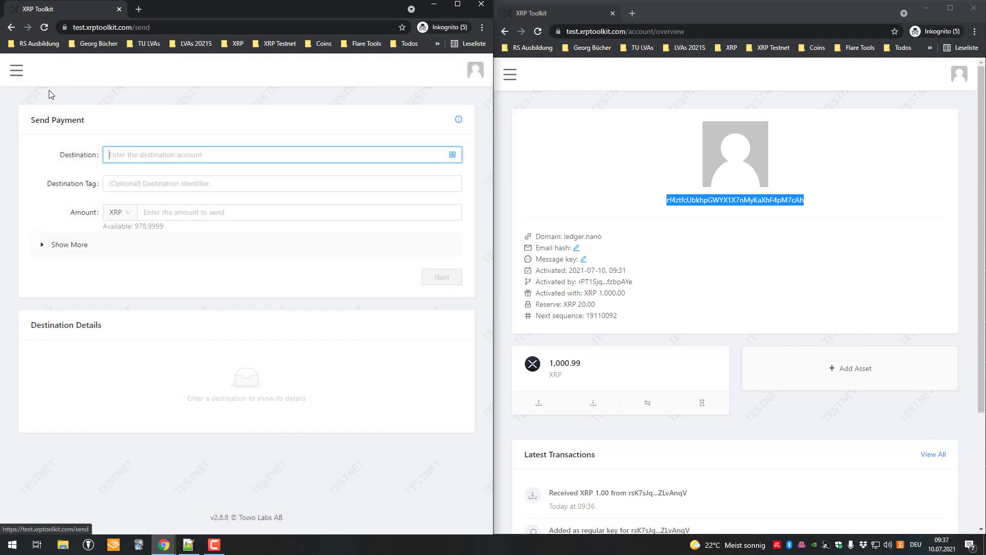
# Open Account > Signers and check the ledger.nano account's address set as Regular Key
pyautogui.click(16, 71)
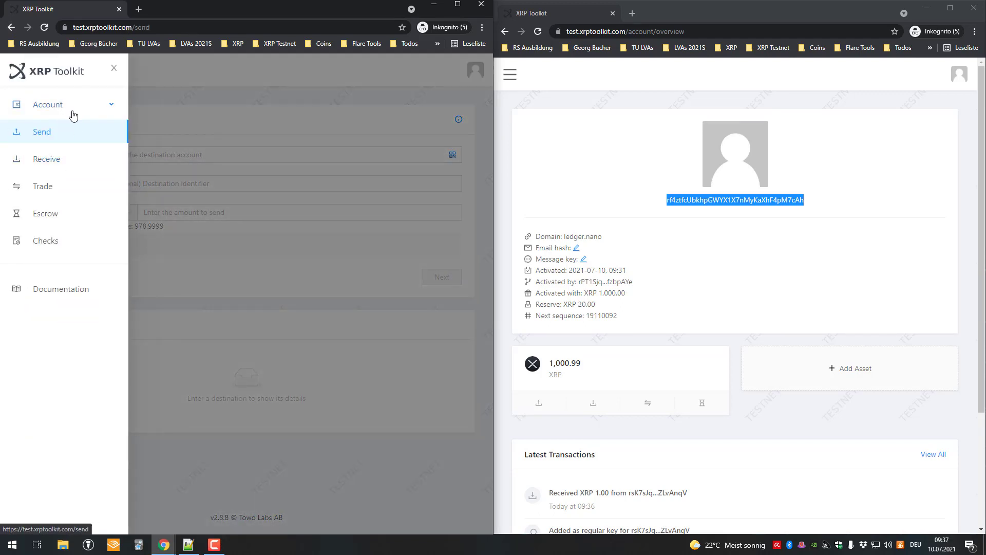
pyautogui.click(74, 115)
pyautogui.click(69, 214)
pyautogui.moveTo(783, 266); pyautogui.dragTo(668, 196)
pyautogui.moveTo(255, 417); pyautogui.dragTo(223, 369)
pyautogui.click(834, 269)
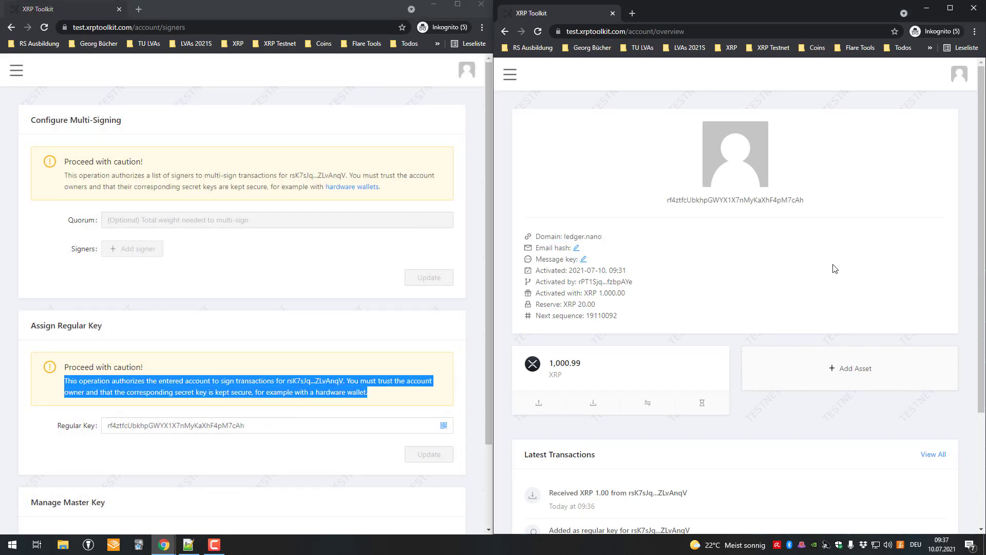
pyautogui.doubleClick(722, 199)
pyautogui.hotkey('ctrl', 'c')
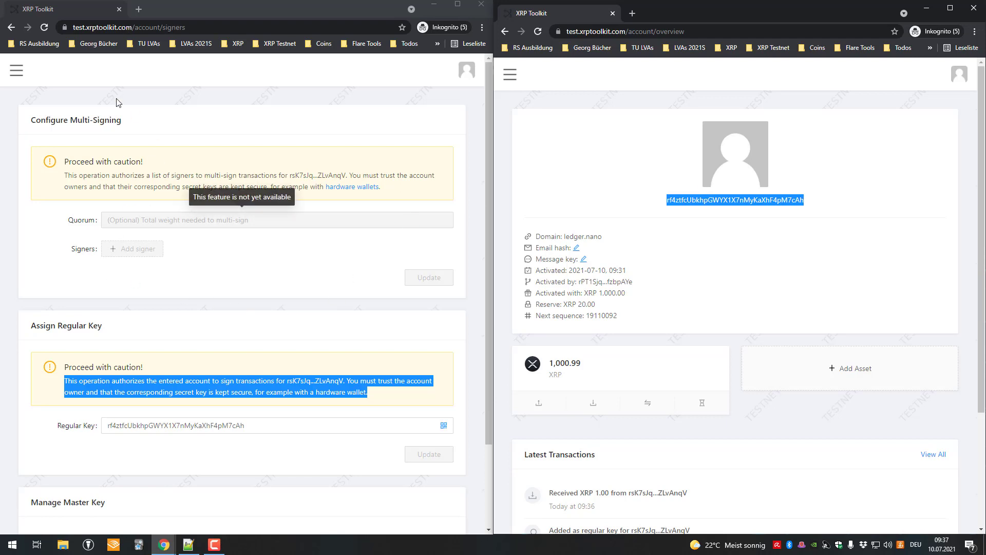
# Copy the xumm.tangem address from the left window's account overview
pyautogui.click(17, 71)
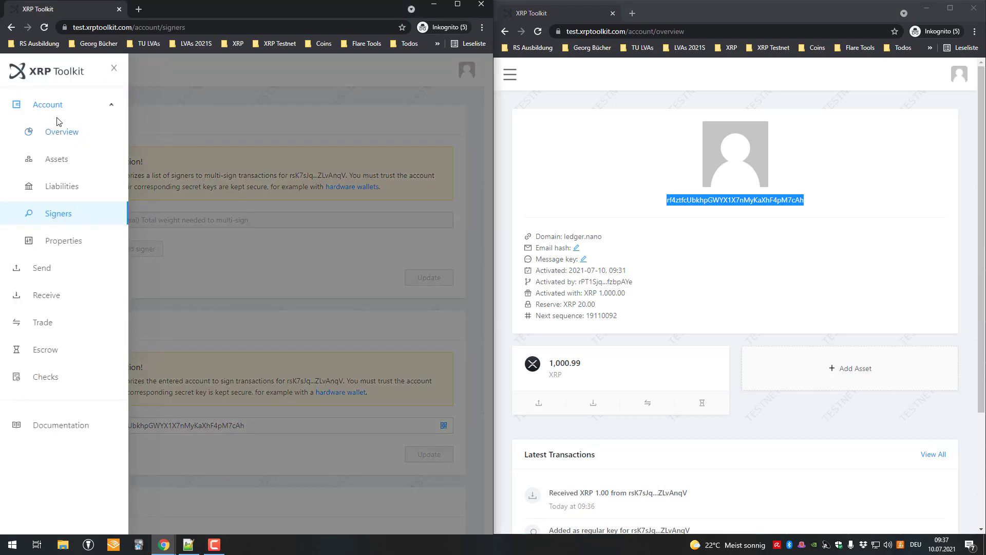
pyautogui.click(62, 132)
pyautogui.doubleClick(233, 197)
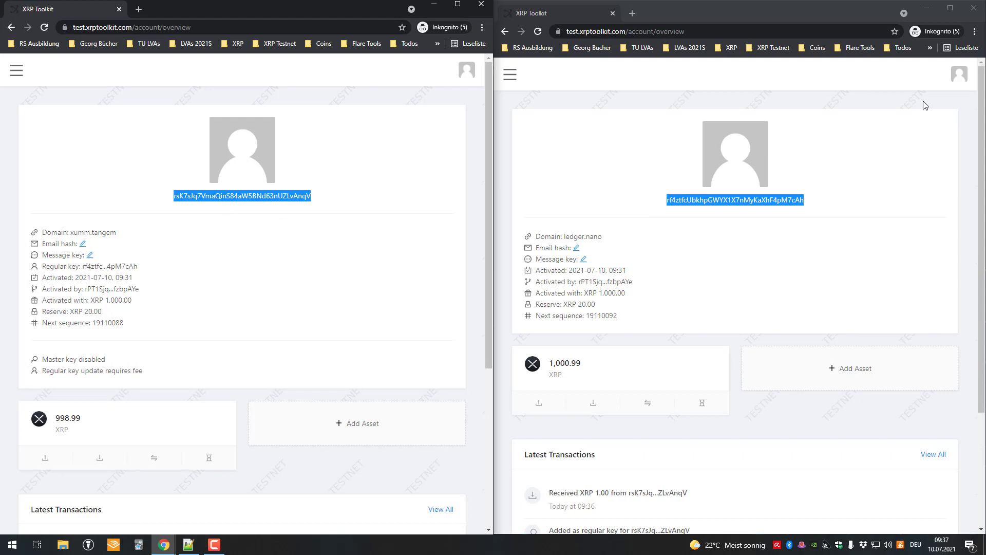
# Add the copied xumm.tangem address as an address-only account in the right window
pyautogui.click(958, 74)
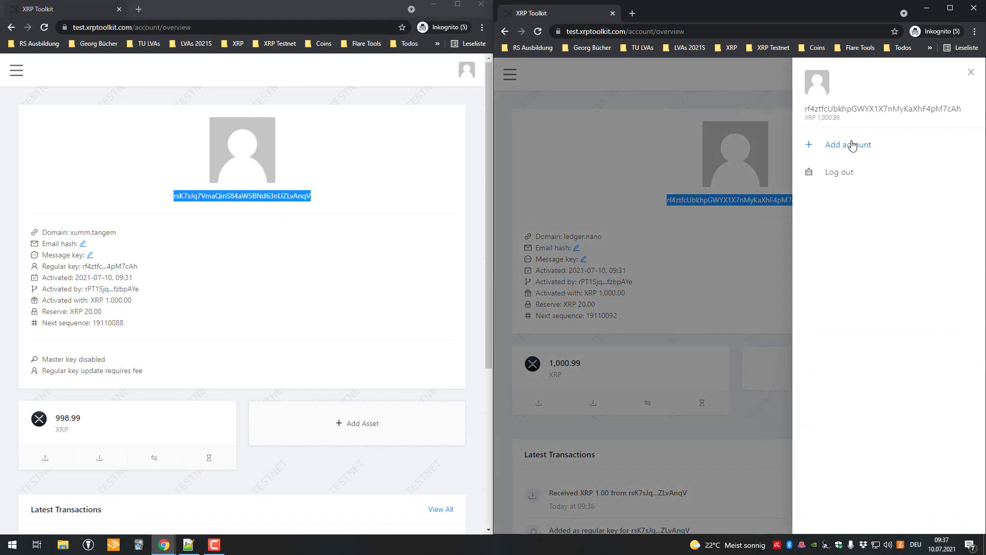
pyautogui.click(848, 145)
pyautogui.click(576, 274)
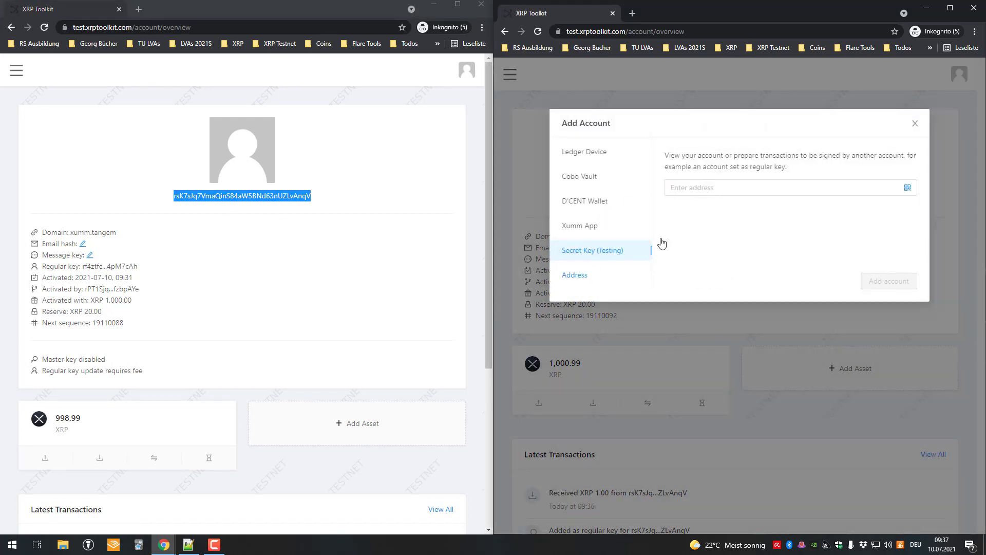
pyautogui.click(731, 186)
pyautogui.hotkey('ctrl', 'v')
pyautogui.click(889, 282)
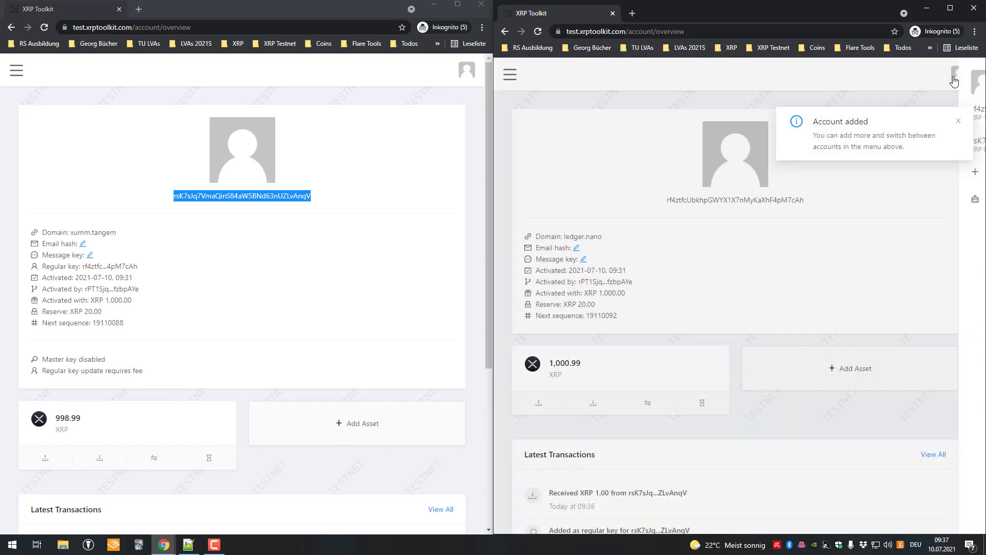
# Dismiss the account-added notice, search the page for the address, and switch the right window to xumm.tangem
pyautogui.click(956, 77)
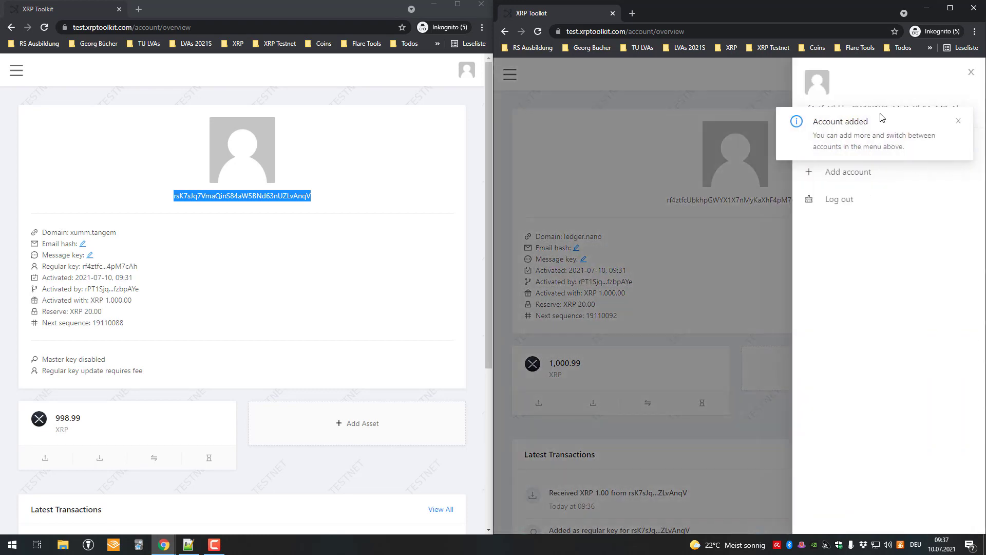
pyautogui.click(958, 123)
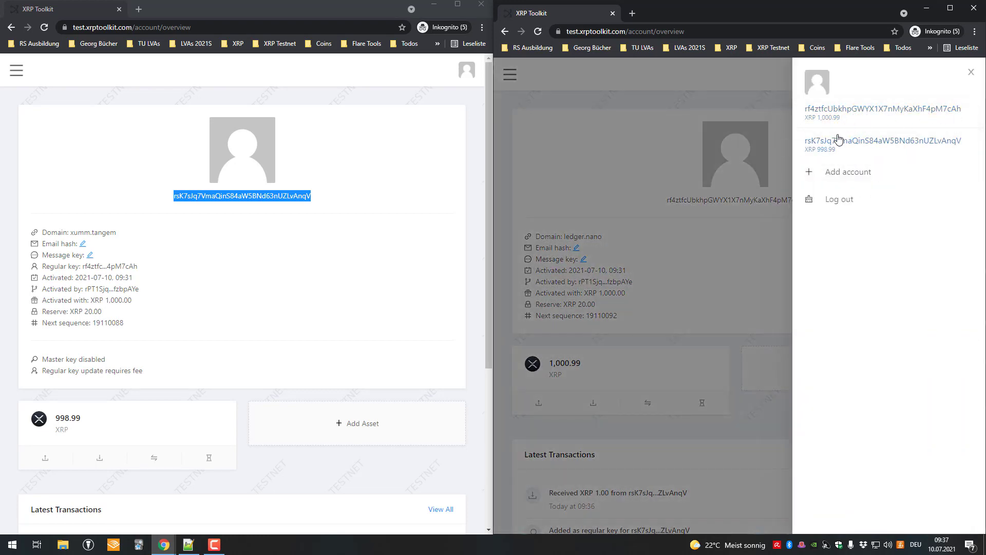
pyautogui.click(722, 154)
pyautogui.hotkey('ctrl', 'f')
pyautogui.write('rsK7sJq7VmaQinS84aW5BNd63nUZLvAnqV')
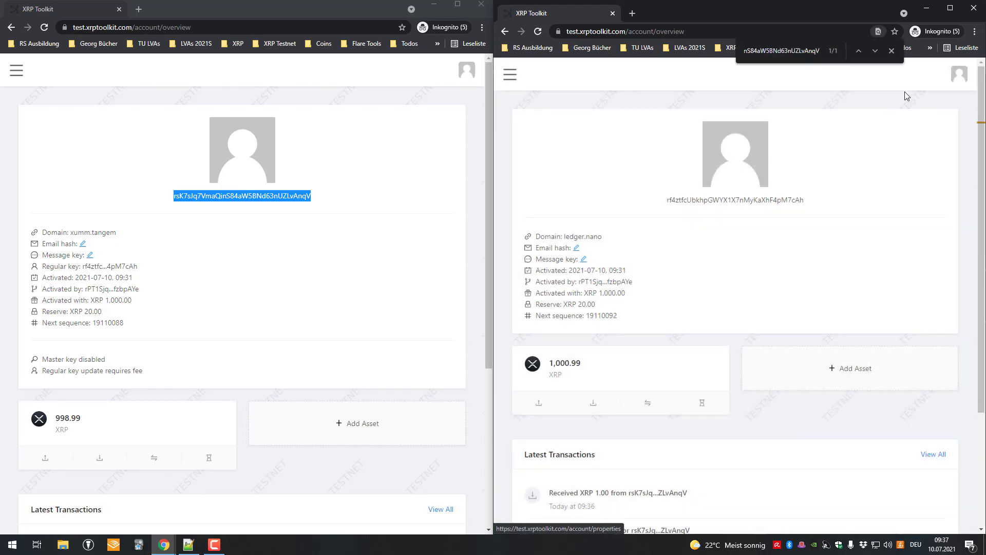
pyautogui.click(959, 74)
pyautogui.click(848, 138)
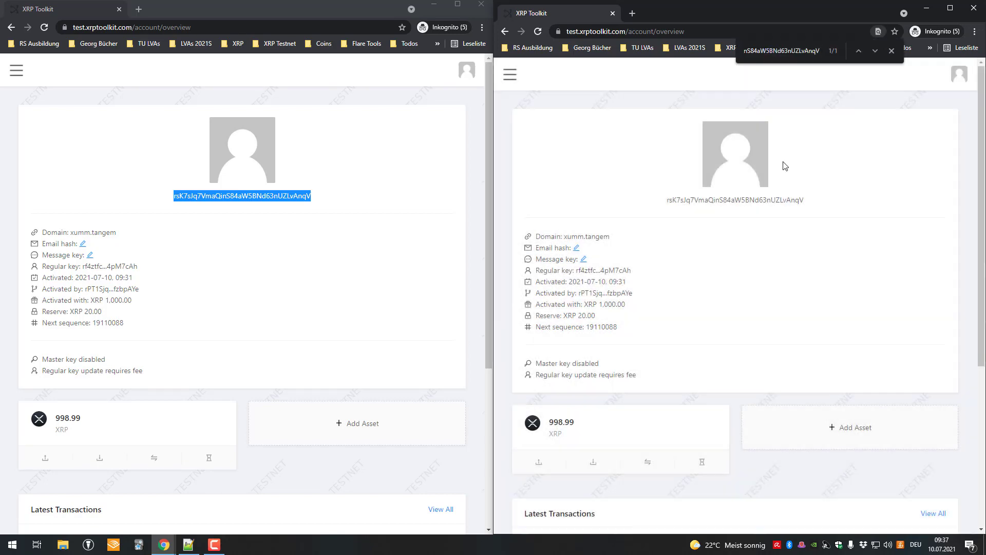
# Copy the ledger.nano account address from its overview, then switch back to xumm.tangem
pyautogui.scroll(-3, 643, 309)
pyautogui.click(539, 304)
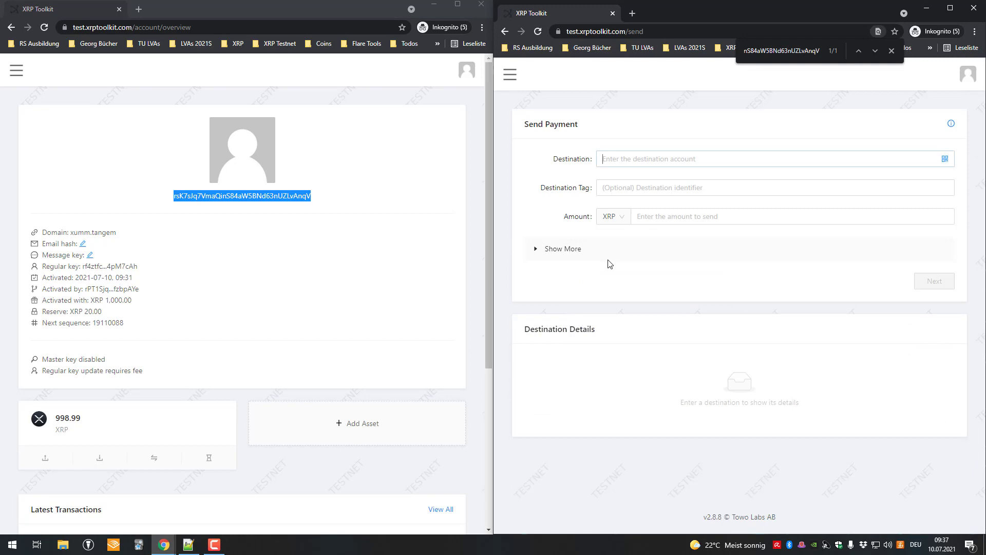
pyautogui.click(968, 74)
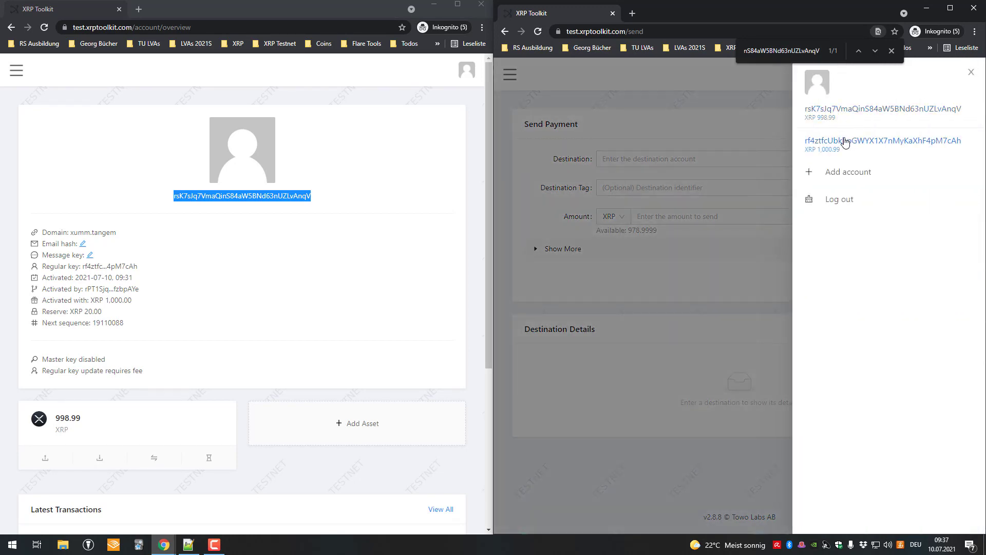
pyautogui.click(846, 140)
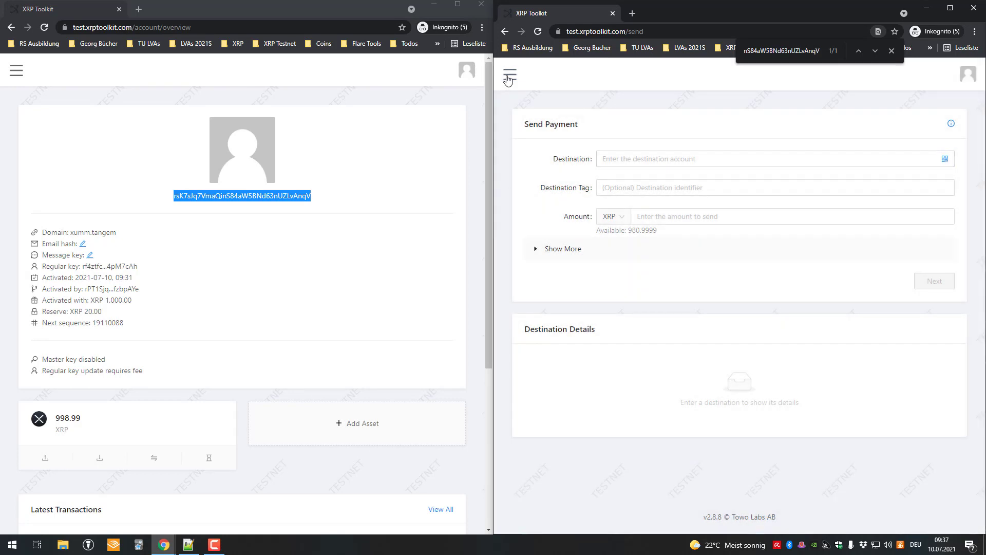
pyautogui.click(510, 75)
pyautogui.click(580, 146)
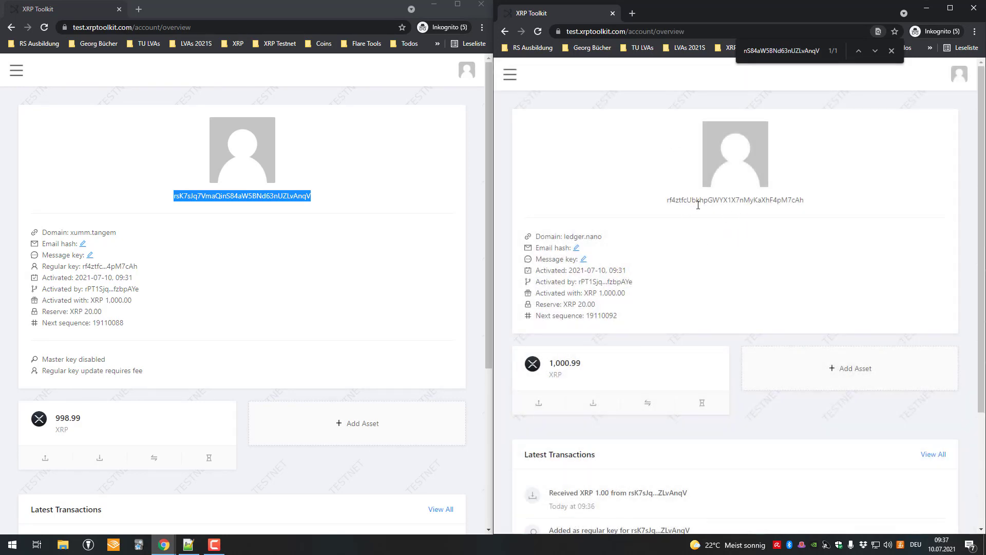
pyautogui.doubleClick(707, 200)
pyautogui.hotkey('ctrl', 'c')
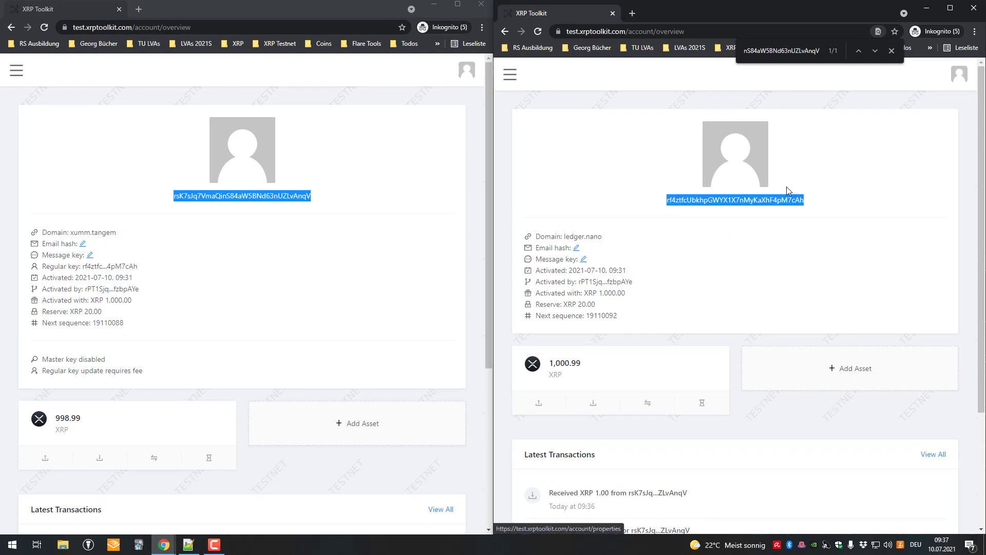
pyautogui.click(956, 82)
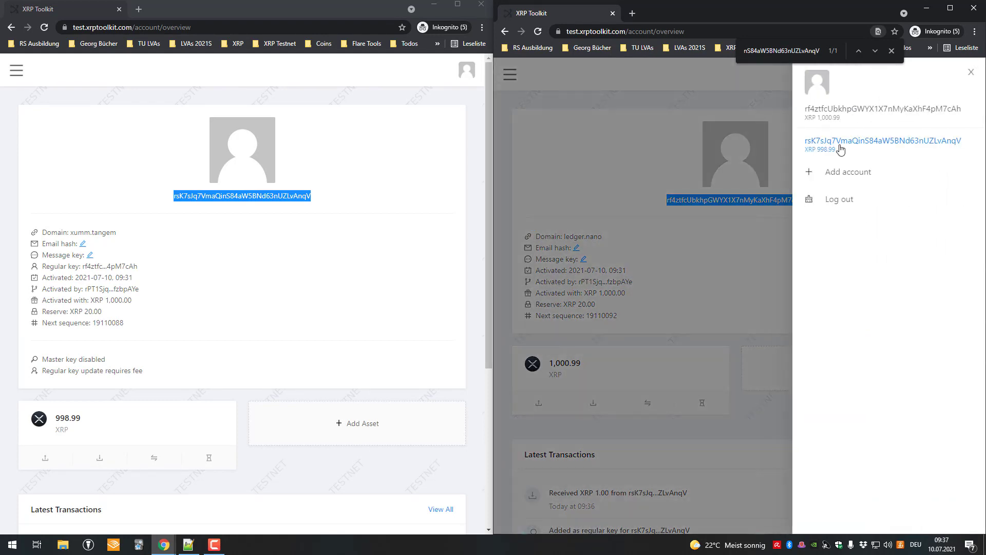
pyautogui.click(840, 146)
# Send 978.9999 XRP from xumm.tangem to the ledger.nano address and confirm the payment
pyautogui.scroll(-1, 571, 297)
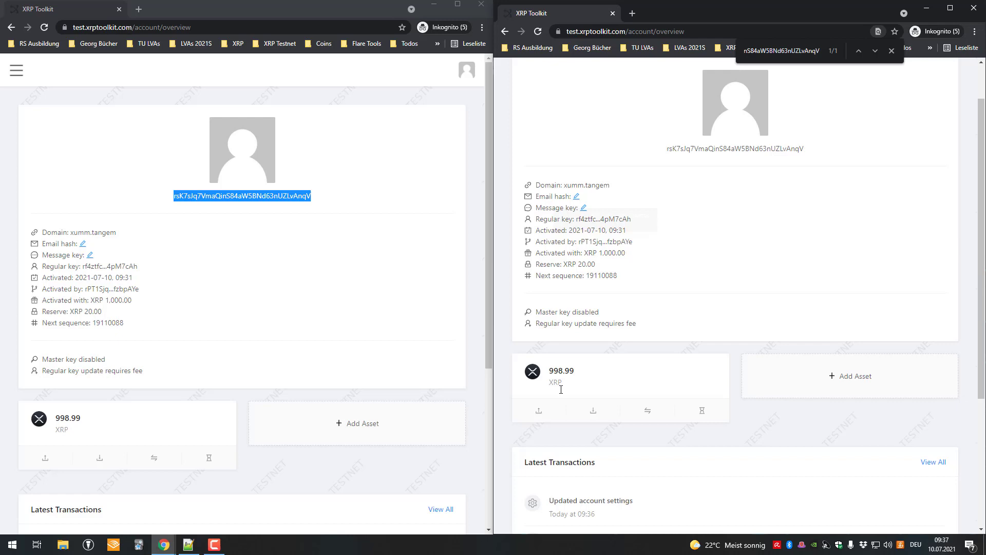
pyautogui.click(539, 410)
pyautogui.hotkey('ctrl', 'v')
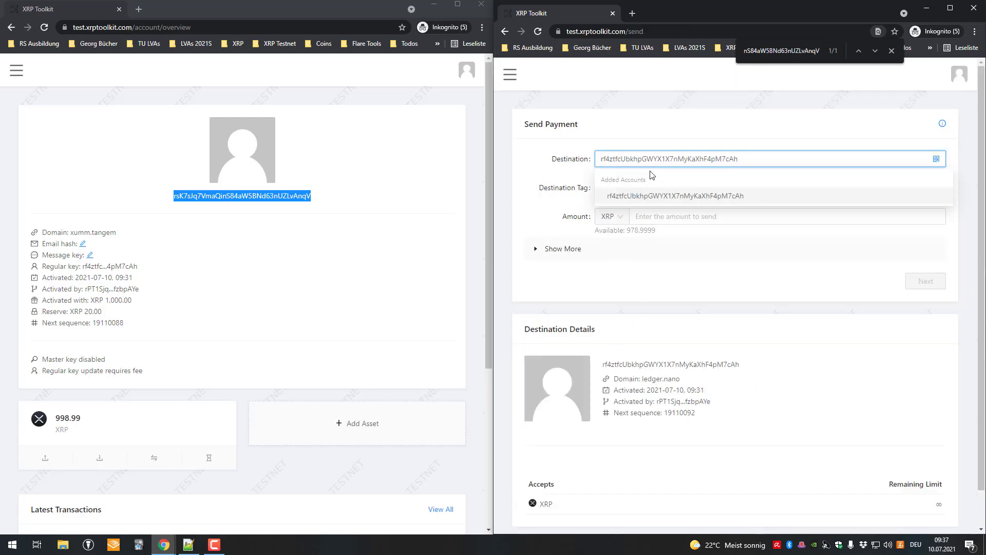
pyautogui.click(663, 216)
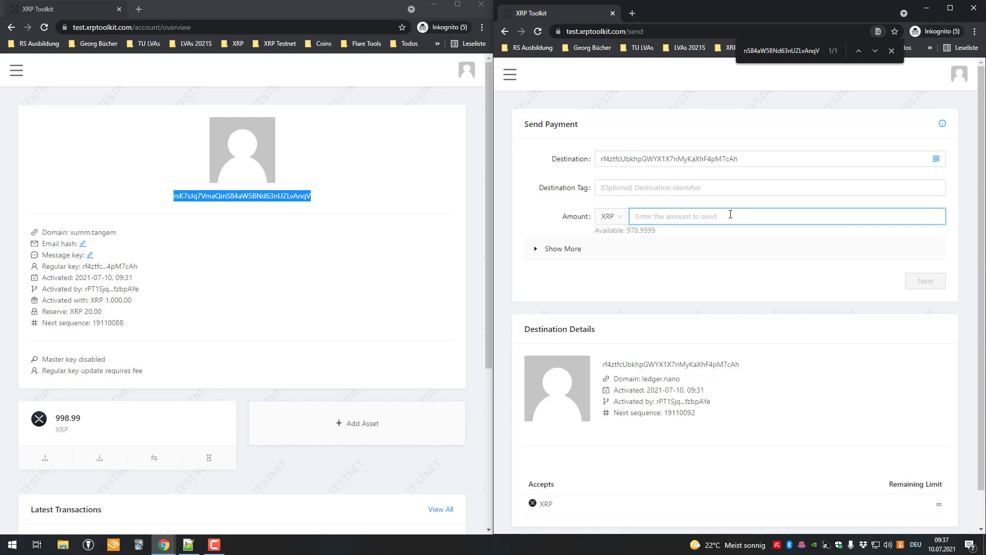
pyautogui.write('978.9999')
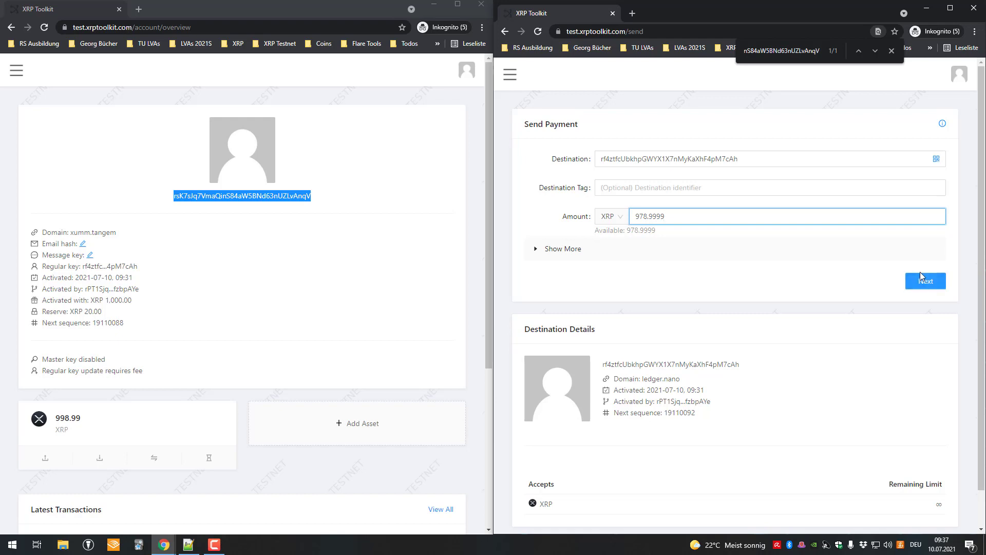
pyautogui.click(922, 278)
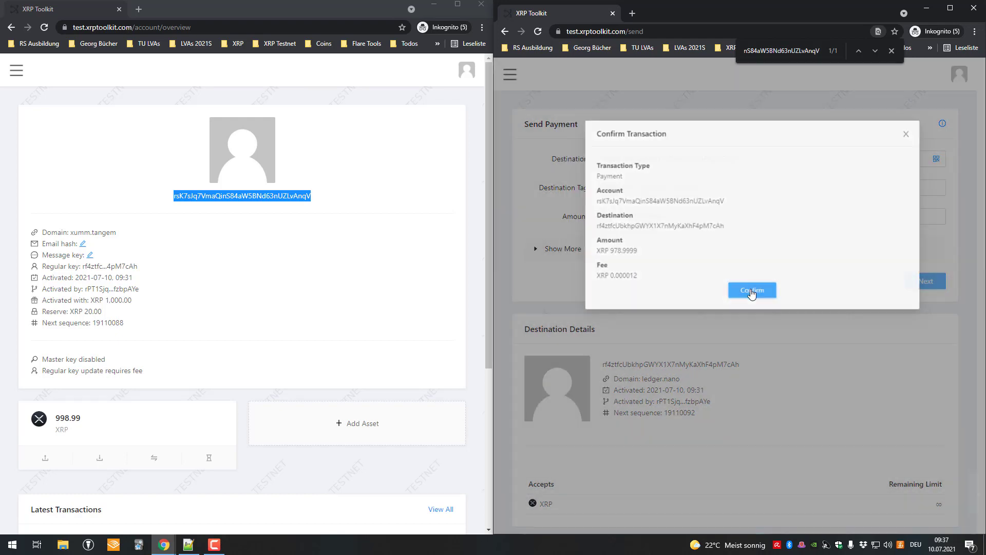
pyautogui.click(751, 291)
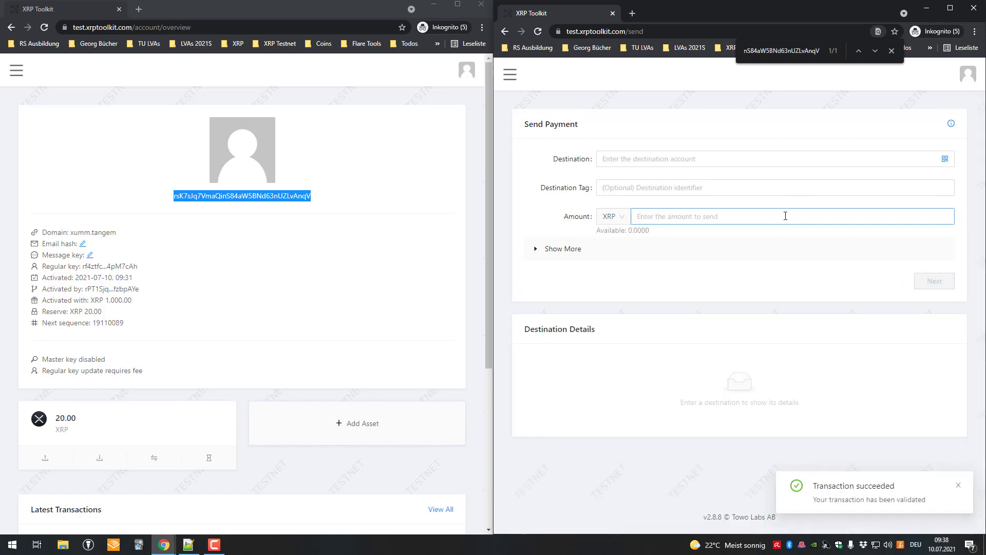
# Review the xumm.tangem account overview and its Signers page
pyautogui.click(508, 82)
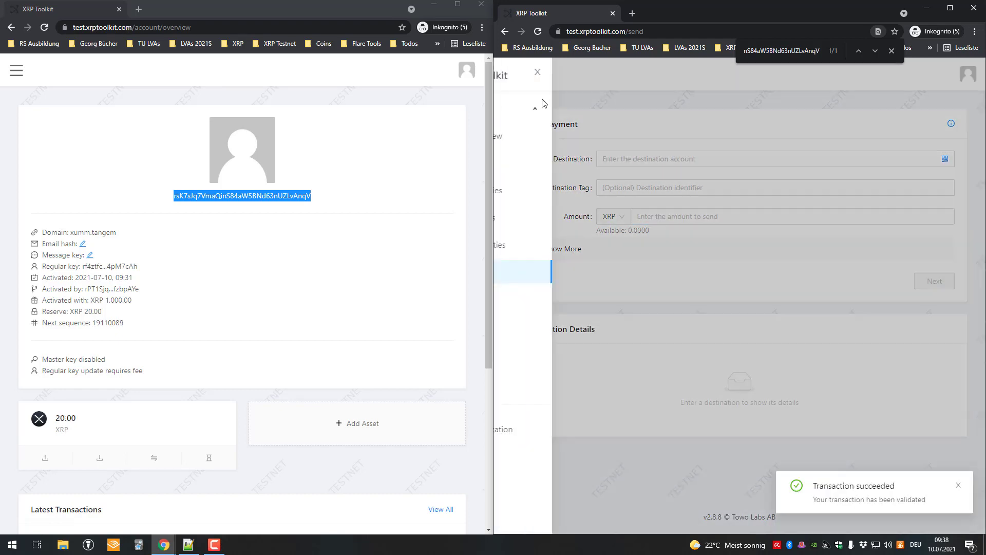
pyautogui.click(555, 137)
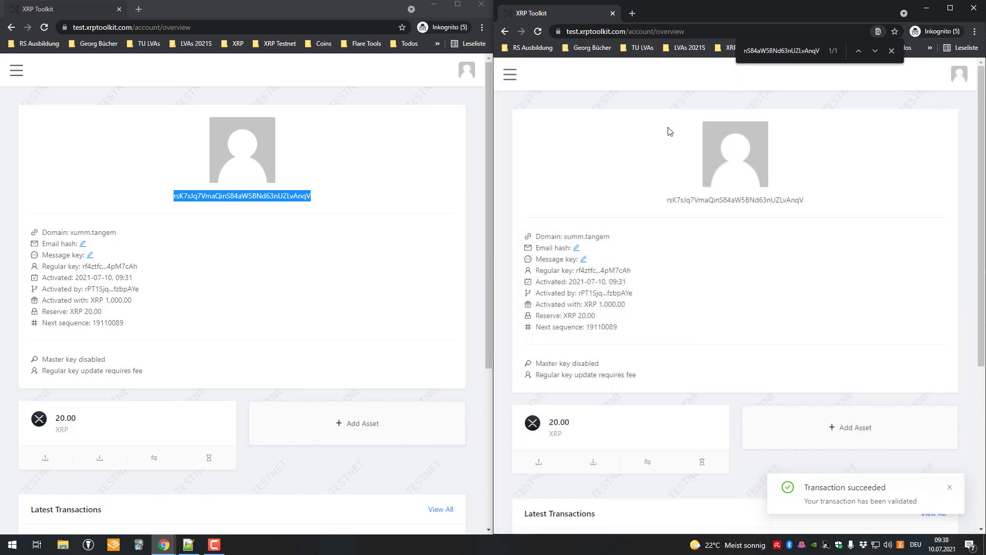
pyautogui.scroll(-1, 698, 190)
pyautogui.scroll(-2, 656, 280)
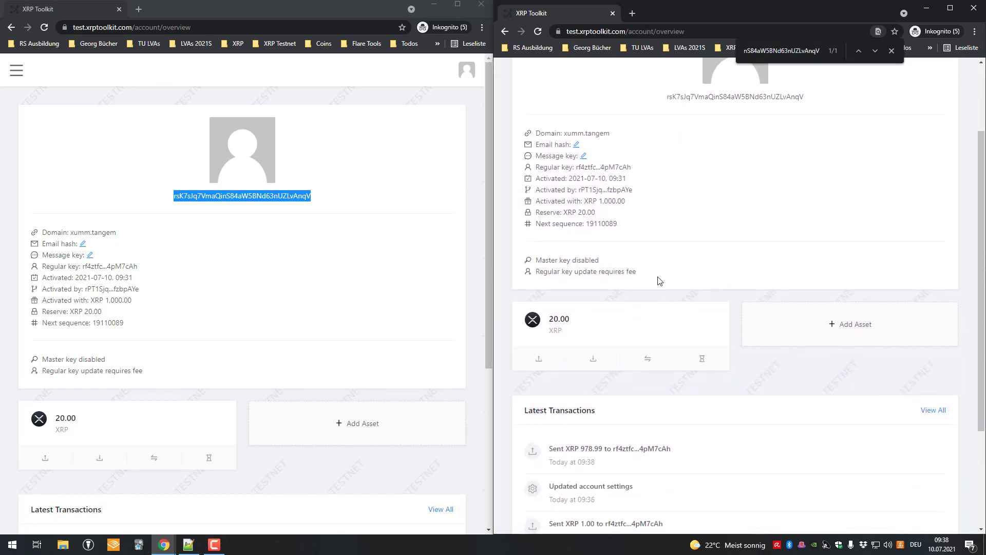
pyautogui.scroll(3, 696, 222)
pyautogui.click(510, 83)
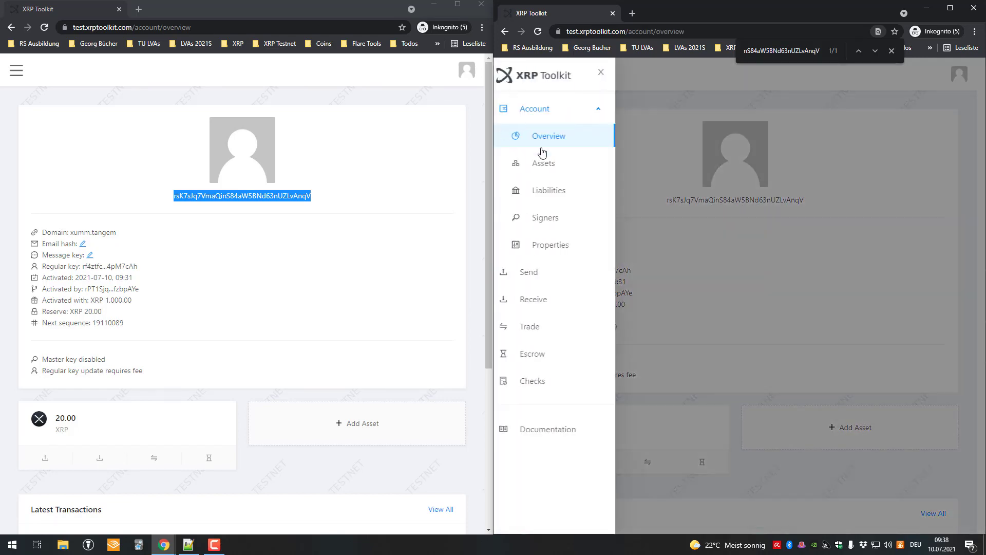
pyautogui.click(558, 219)
pyautogui.scroll(3, 579, 147)
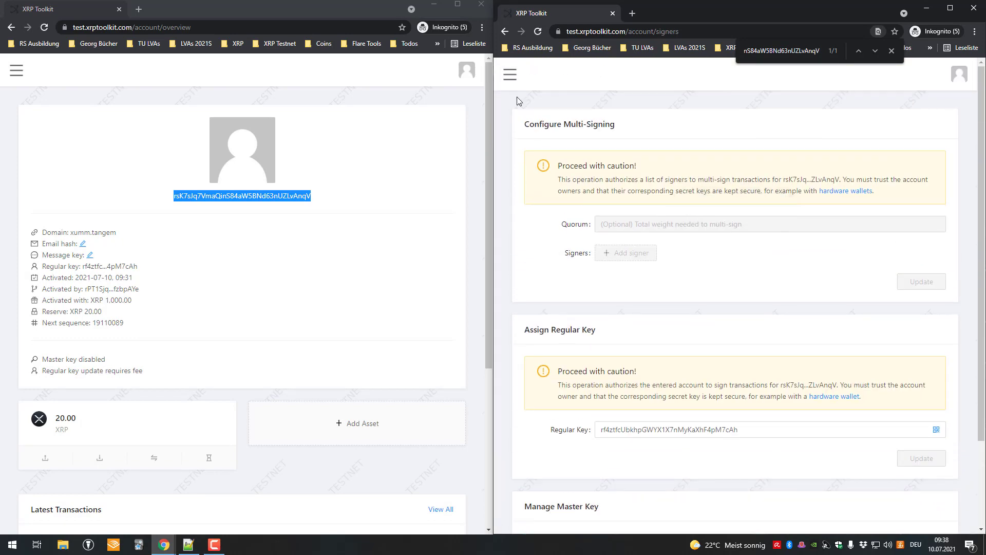
# Open the account's Properties page and scroll down to the Delete Account section
pyautogui.click(511, 78)
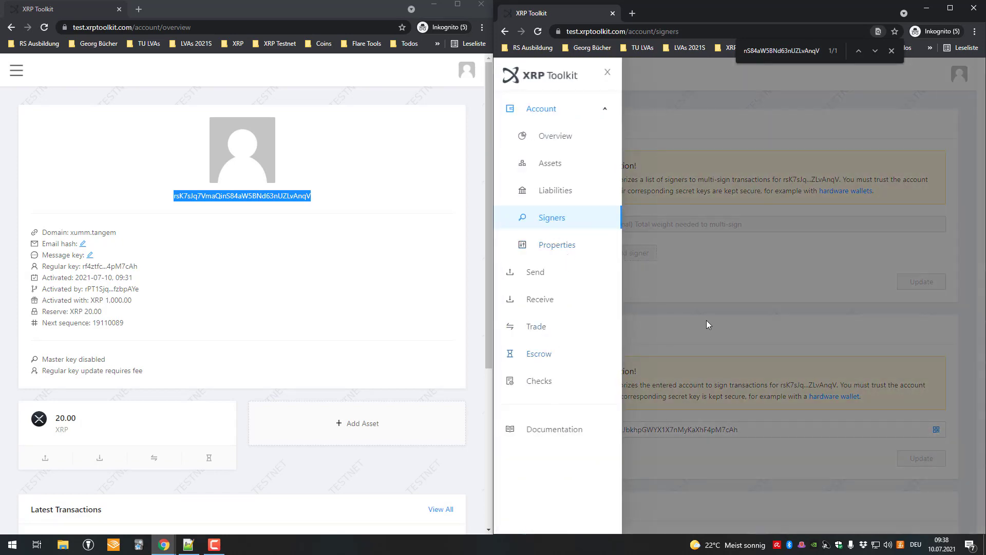
pyautogui.click(709, 323)
pyautogui.scroll(-3, 709, 324)
pyautogui.scroll(3, 620, 218)
pyautogui.click(510, 77)
pyautogui.click(560, 245)
pyautogui.scroll(-3, 669, 231)
pyautogui.scroll(-3, 670, 231)
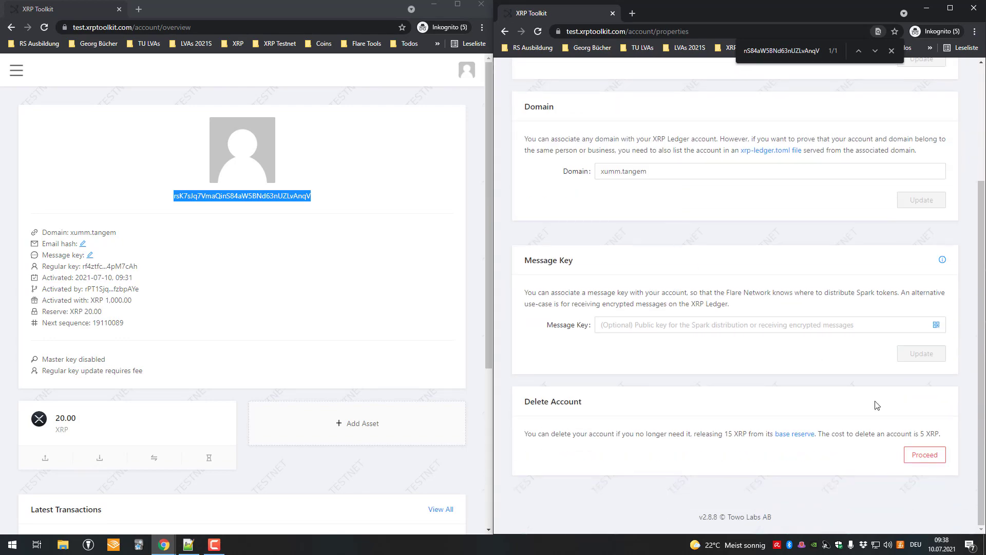
# Start deleting xumm.tangem with the ledger.nano address as destination; maturity needs 119 more ledgers
pyautogui.click(926, 459)
pyautogui.click(663, 223)
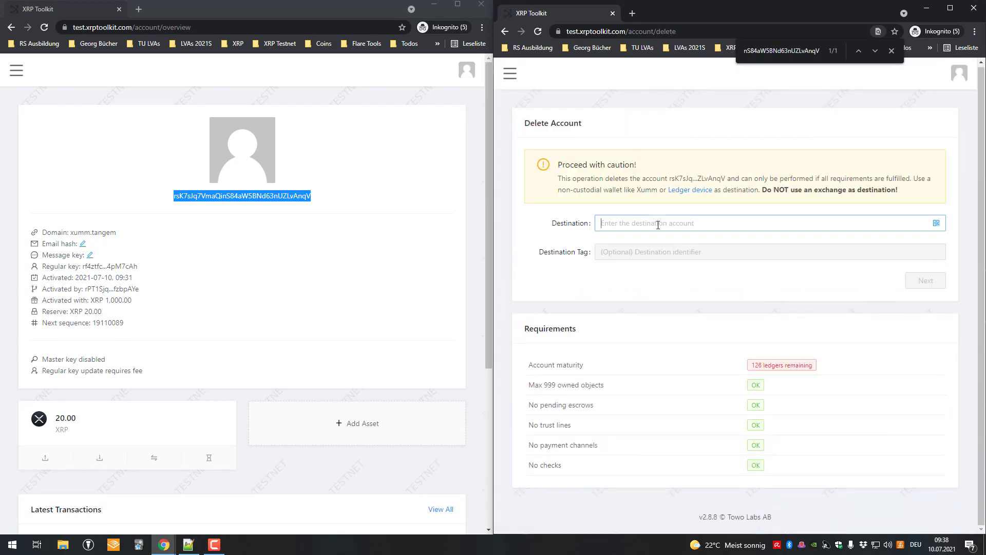
pyautogui.hotkey('ctrl', 'v')
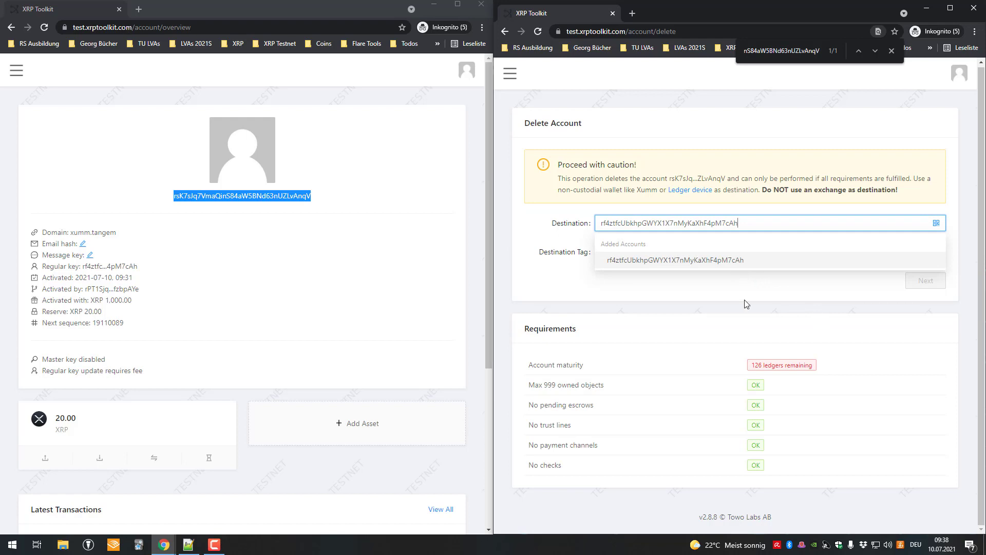
pyautogui.click(746, 303)
pyautogui.moveTo(761, 368); pyautogui.dragTo(771, 368)
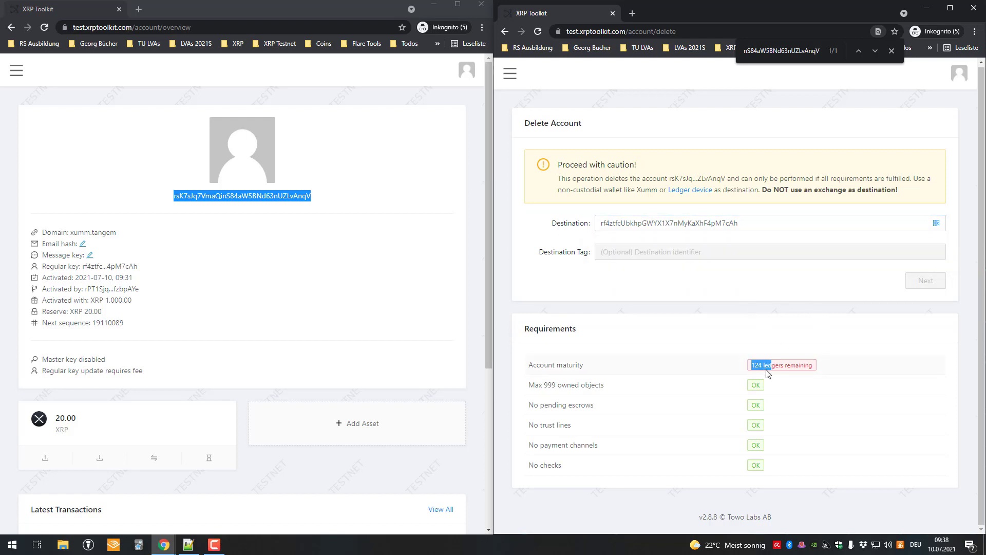
pyautogui.click(744, 226)
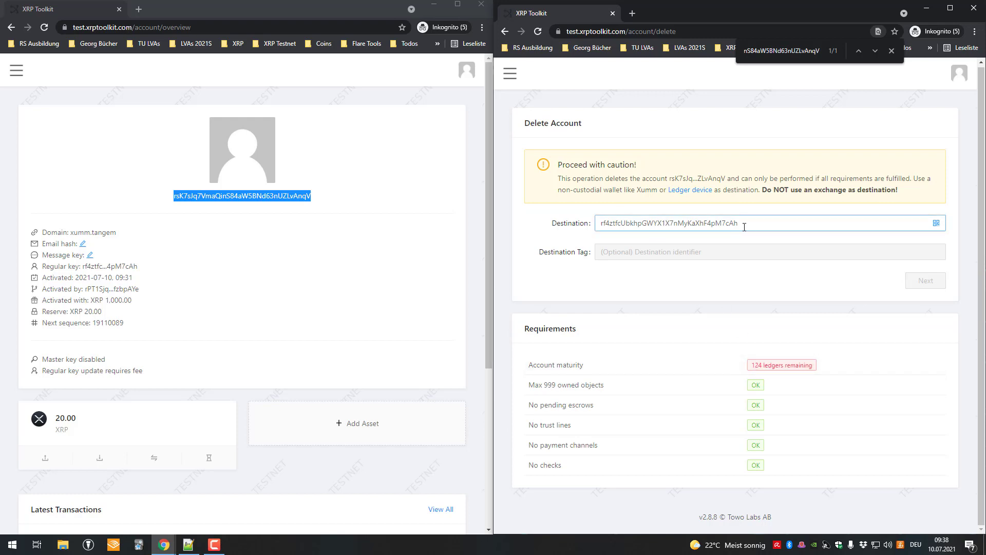
pyautogui.moveTo(751, 366); pyautogui.dragTo(639, 349)
pyautogui.click(743, 222)
pyautogui.click(920, 281)
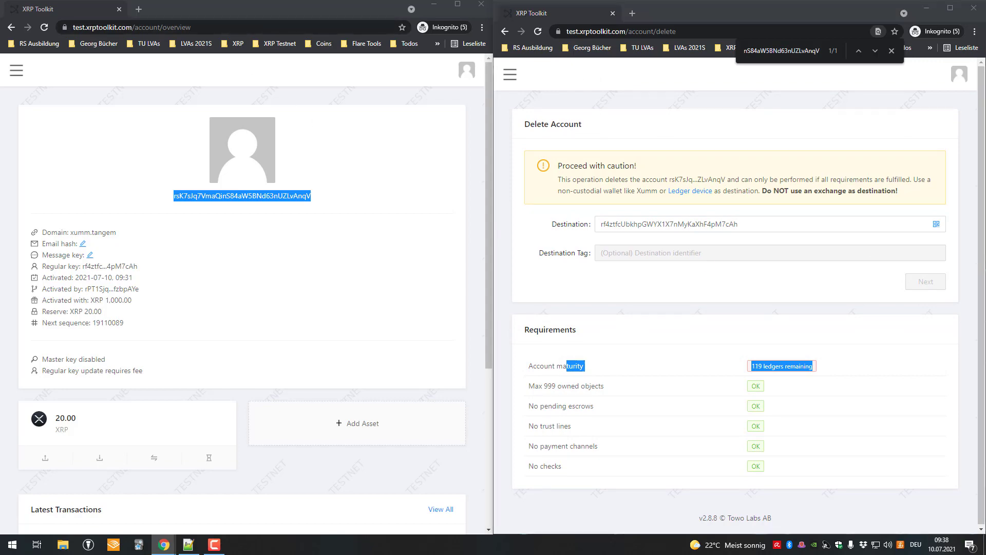
# In the funds-flow diagram, nudge the XUMM Tangem Card box about 10 pixels up and right
pyautogui.hotkey('alt', 'Tab')
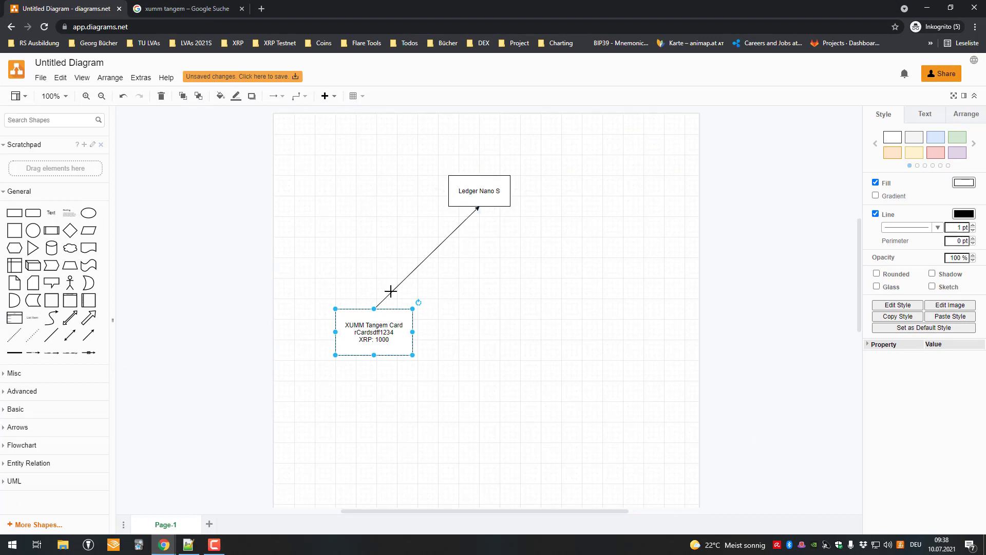
pyautogui.moveTo(375, 320); pyautogui.dragTo(380, 314)
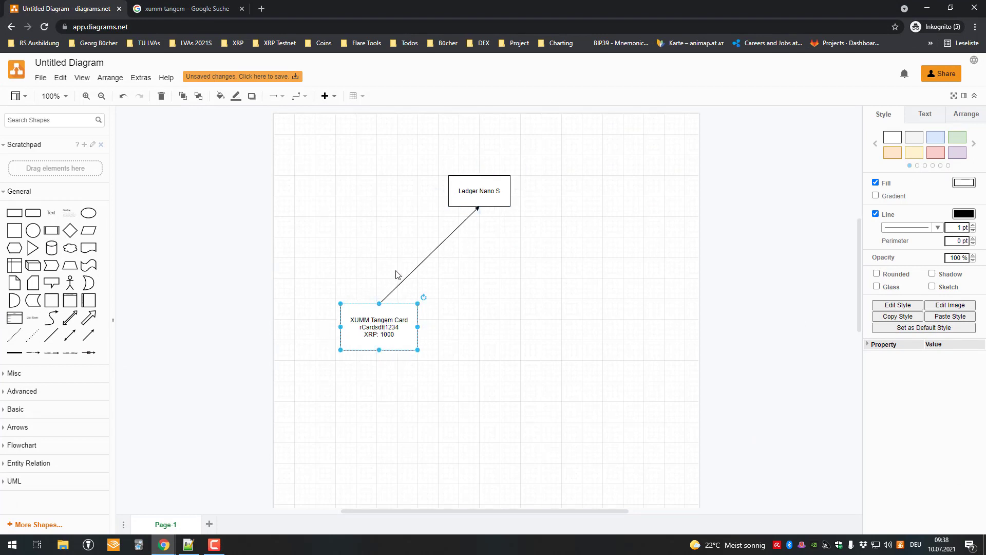